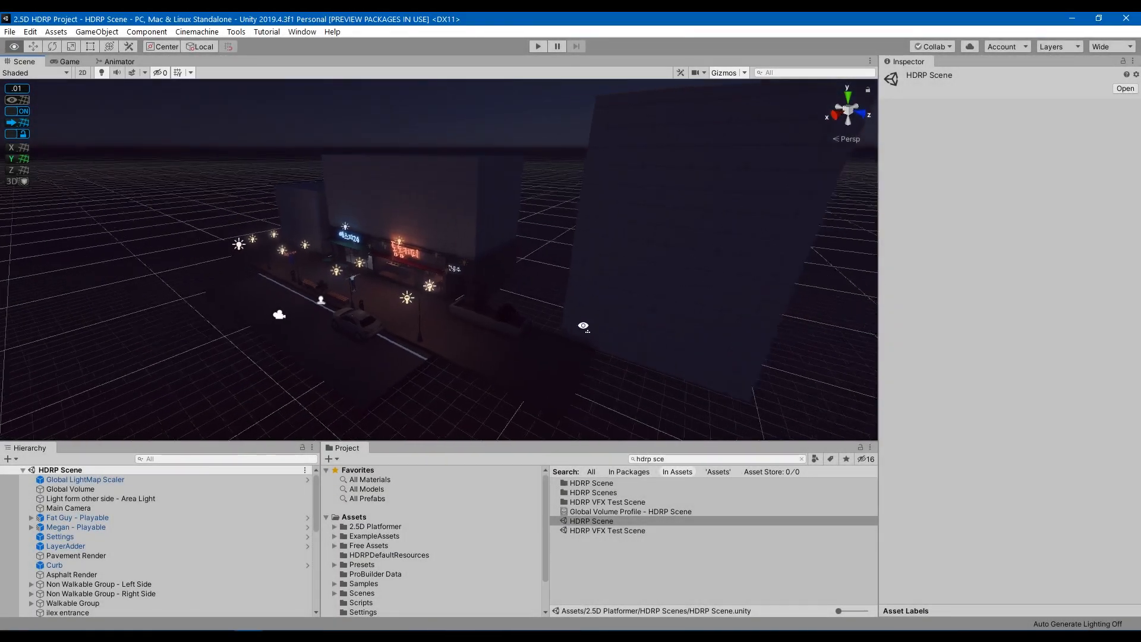
Step: Fly to the Fat Guy - Playable character and show its SkinnedMeshAnimator's animation state graph
{"action": "right_click_drag", "start_coordinate": [583, 326], "coordinate": [620, 329]}
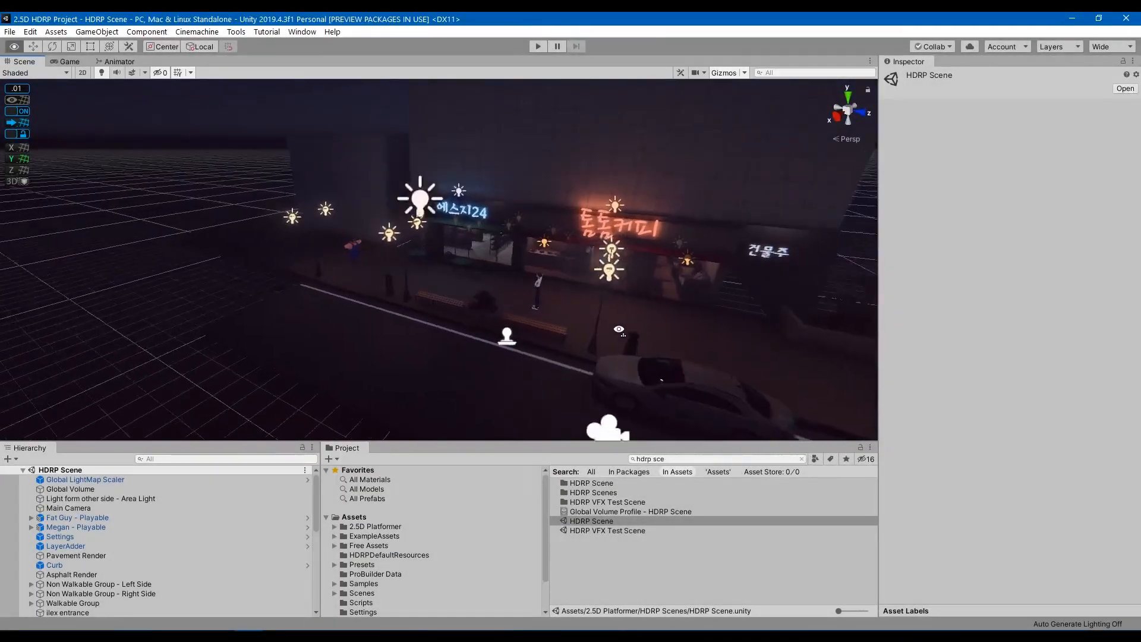
{"action": "right_click_drag", "start_coordinate": [618, 330], "coordinate": [974, 343]}
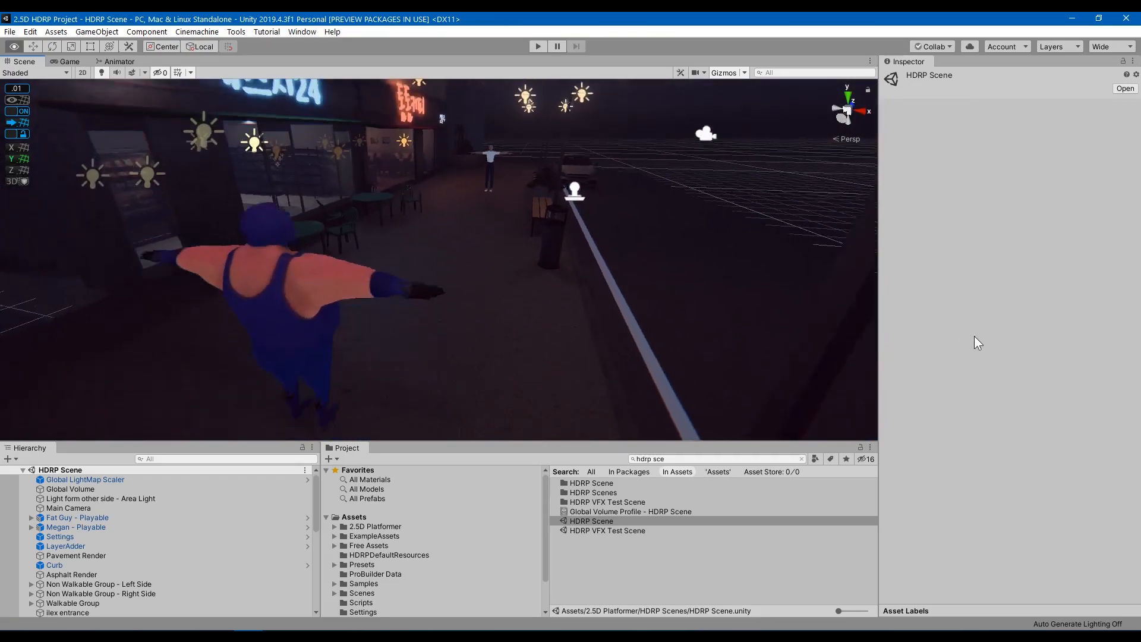
{"action": "left_click", "coordinate": [340, 309]}
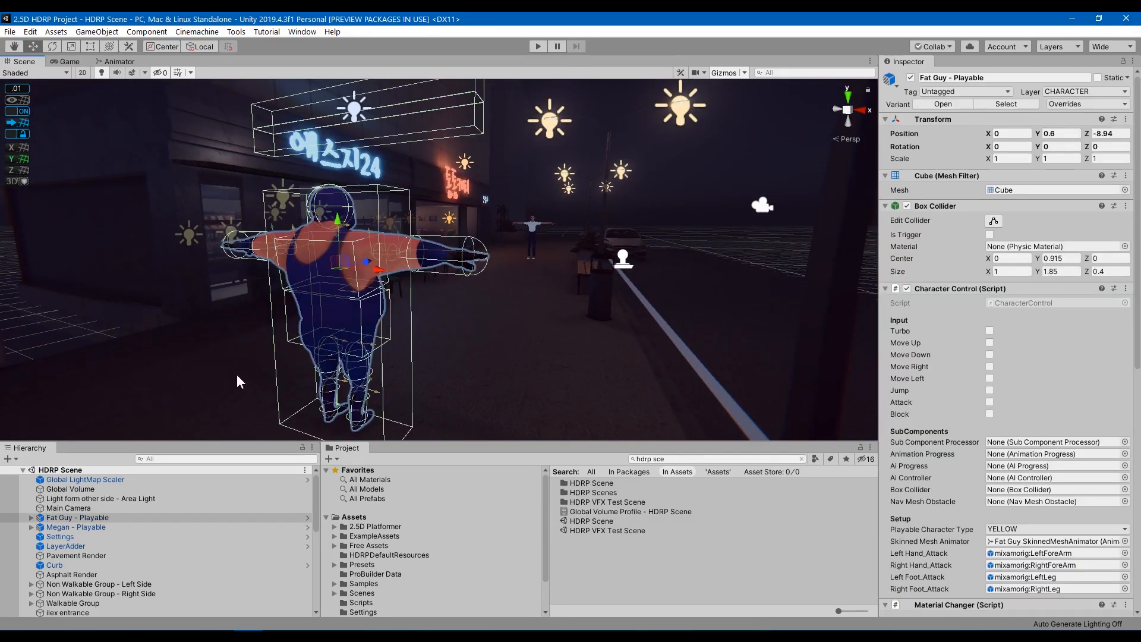
{"action": "left_click", "coordinate": [31, 518]}
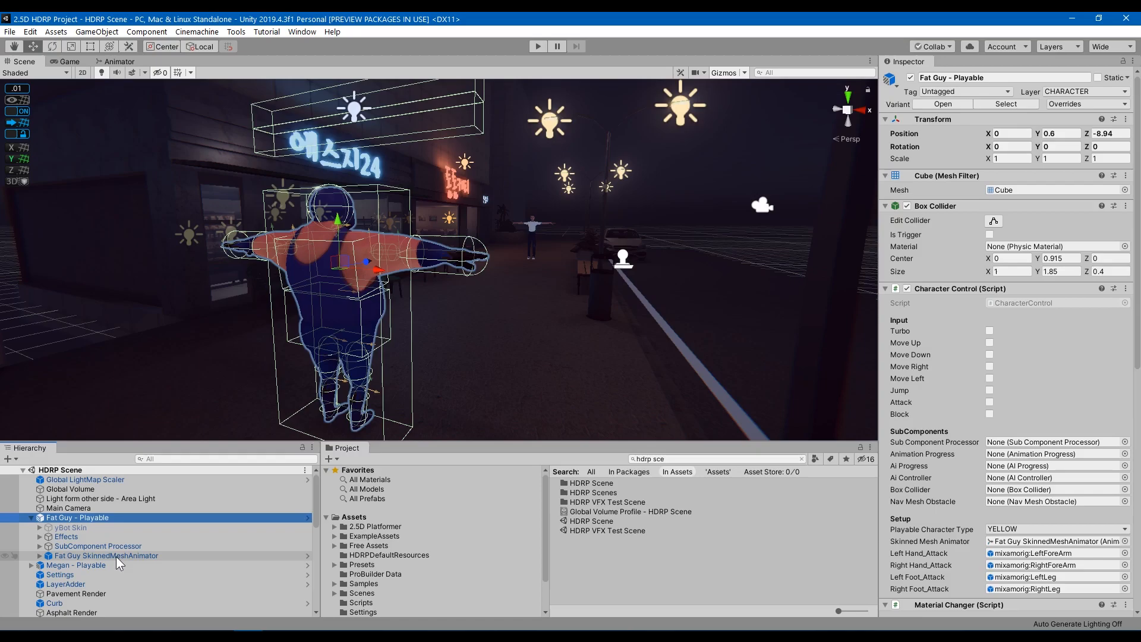
{"action": "left_click", "coordinate": [116, 556]}
{"action": "left_click", "coordinate": [126, 62]}
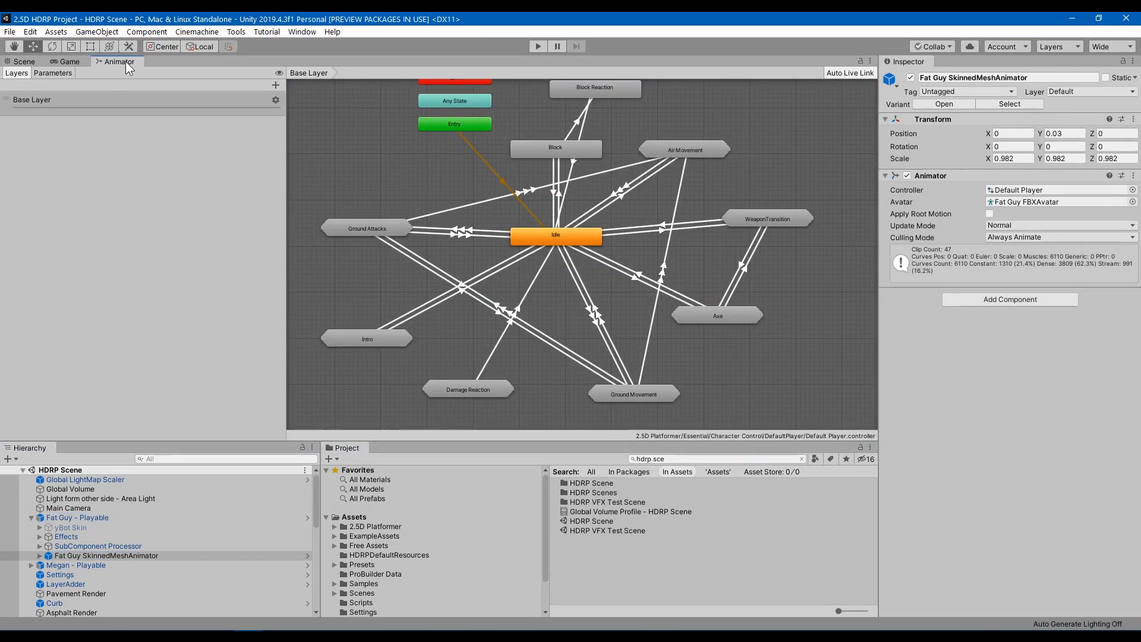
Step: Select the Ch43 mesh under the SkinnedMeshAnimator to inspect it
{"action": "left_click", "coordinate": [38, 555]}
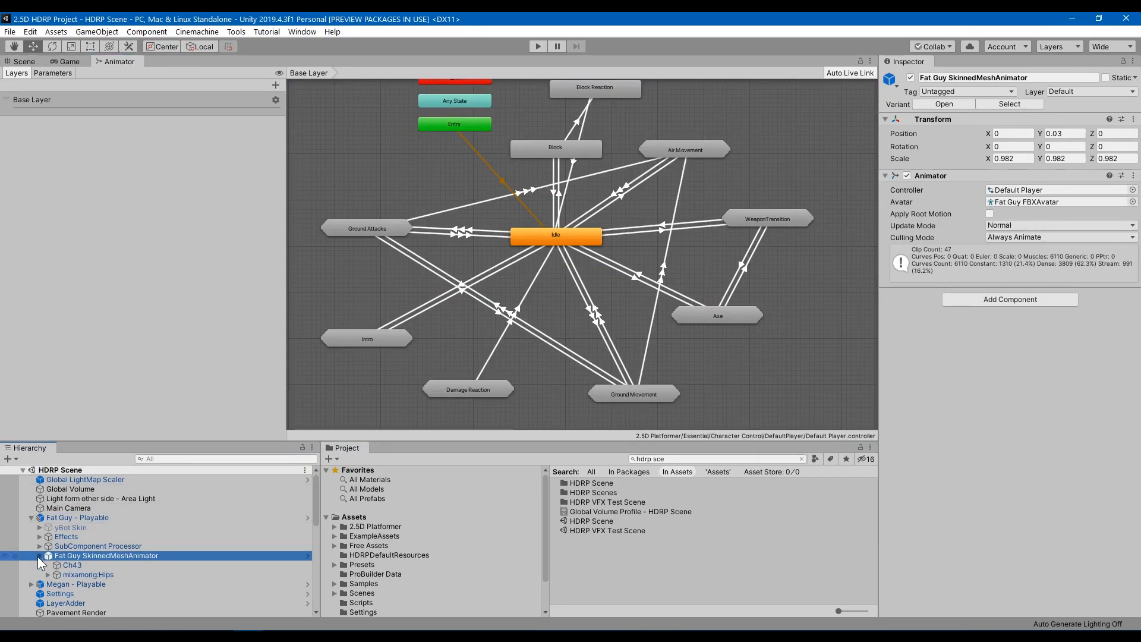
{"action": "left_click", "coordinate": [108, 575]}
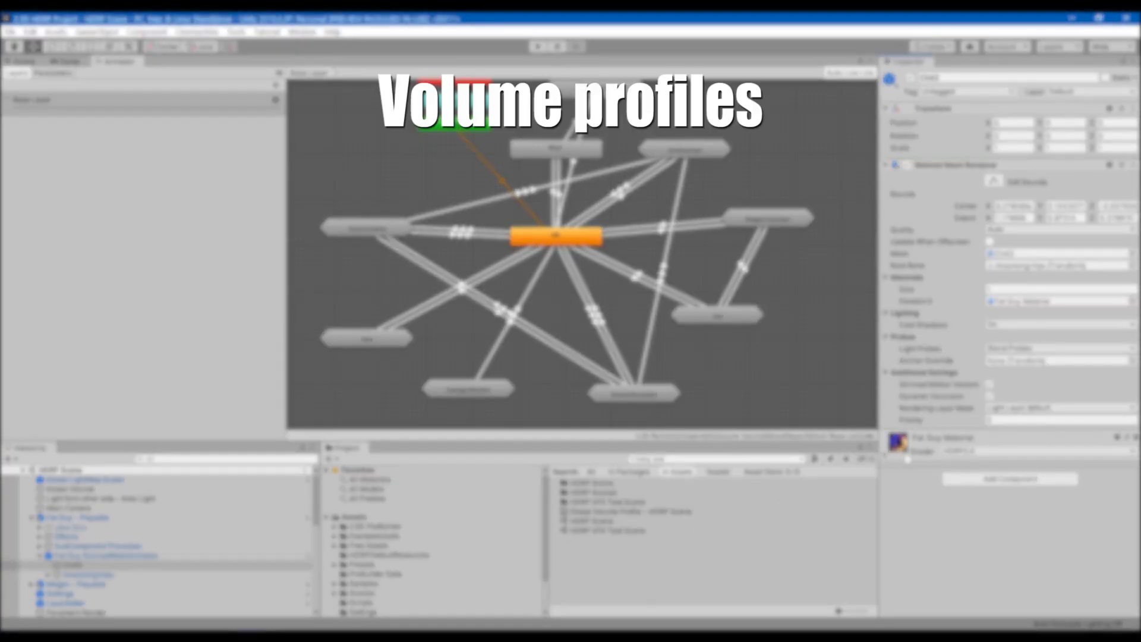
{"action": "scroll", "coordinate": [1003, 430], "scroll_direction": "down", "scroll_amount": 3}
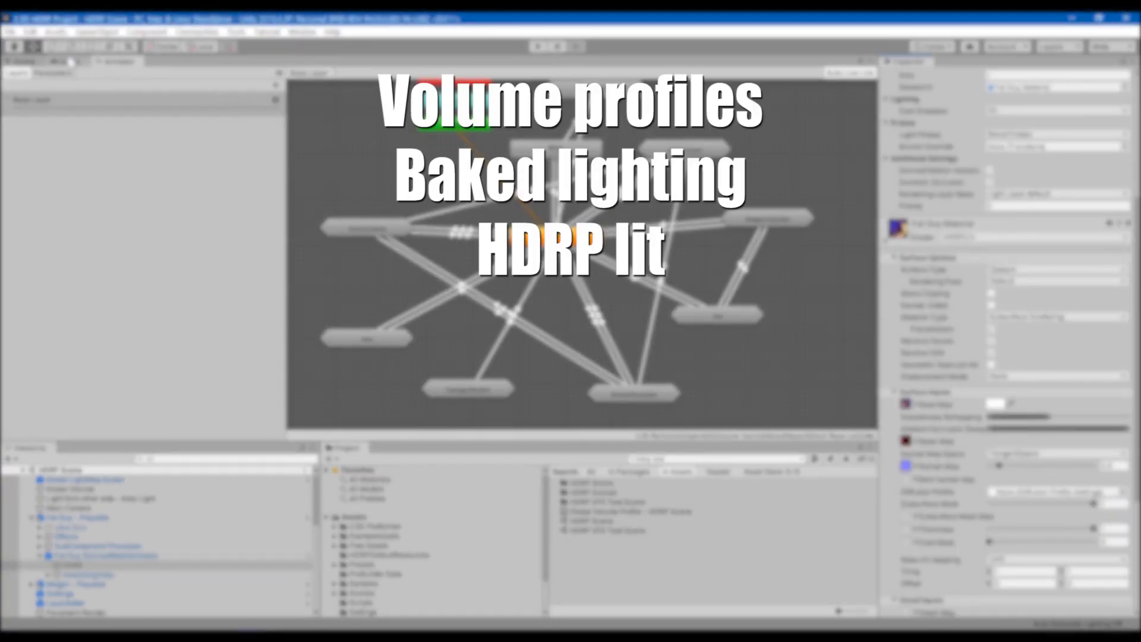
Step: Create a new High Definition RP project named Sample HDRP Project from Unity Hub
{"action": "left_click", "coordinate": [27, 63]}
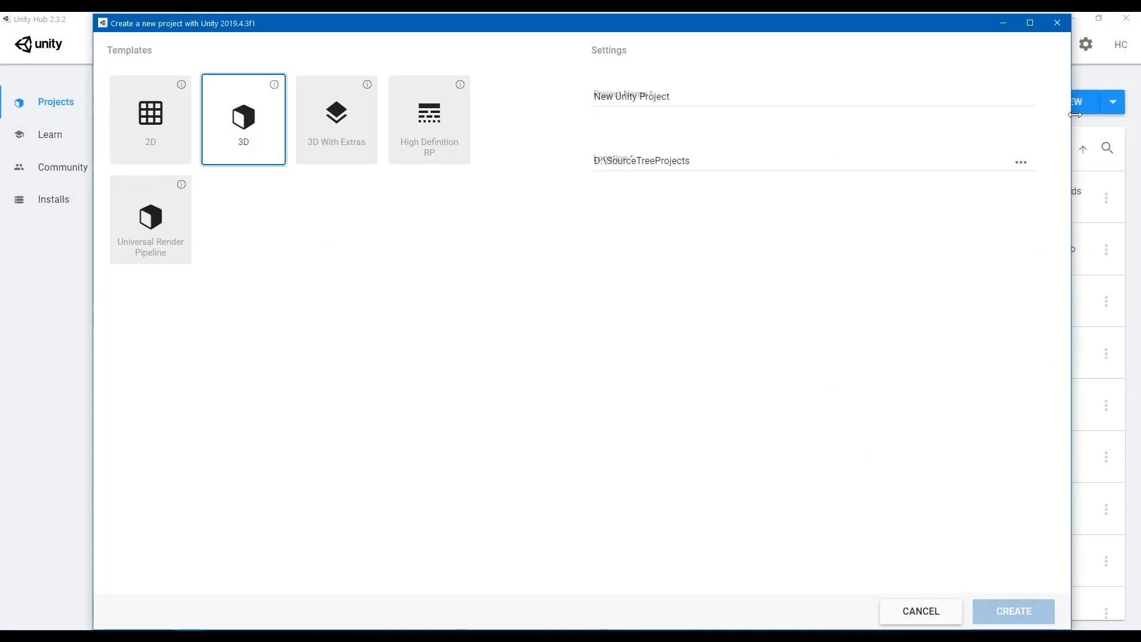
{"action": "left_click", "coordinate": [429, 119]}
{"action": "triple_click", "coordinate": [721, 96]}
{"action": "type", "text": "SD"}
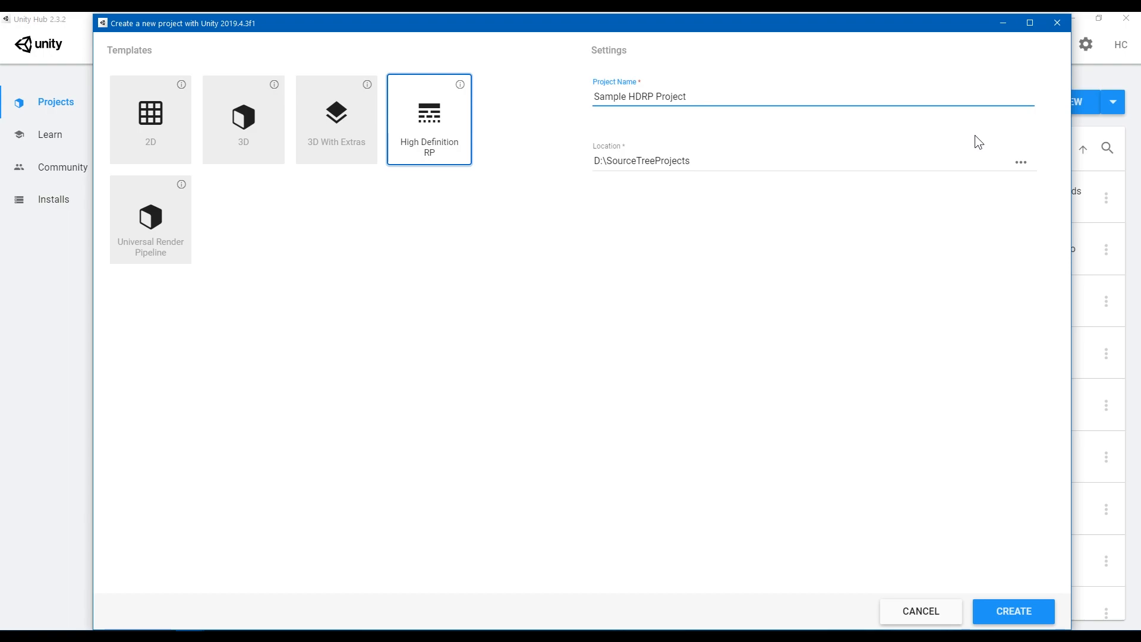
{"action": "left_click", "coordinate": [1000, 611]}
Step: Select the Sky and Fog Volume and expand its Fog and sky/environment overrides
{"action": "left_click", "coordinate": [9, 31]}
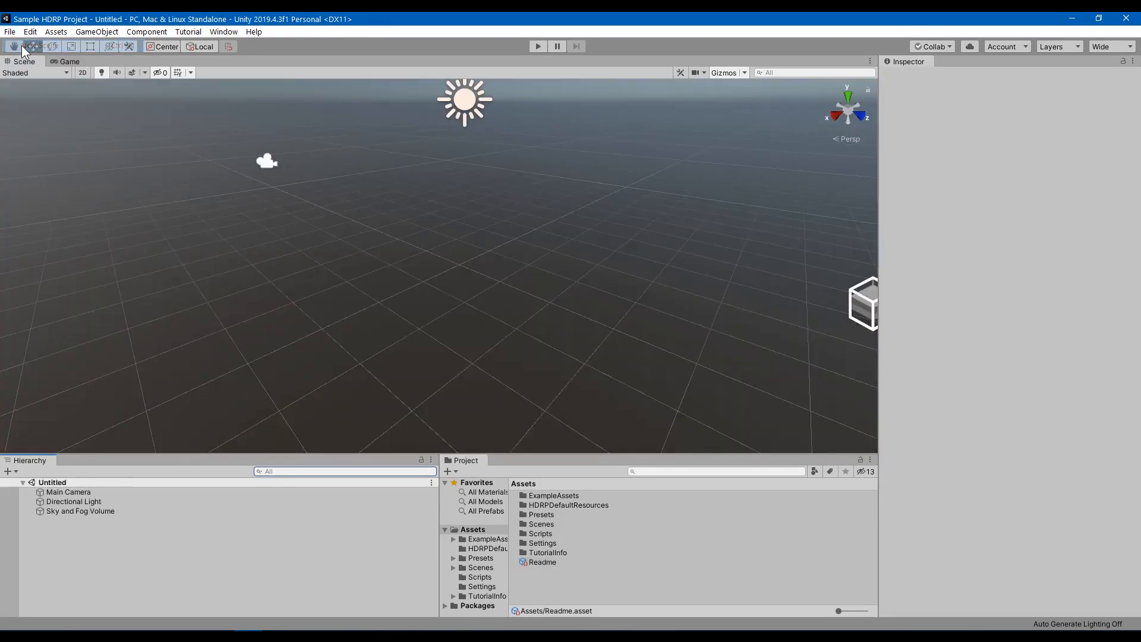
{"action": "left_click", "coordinate": [90, 511]}
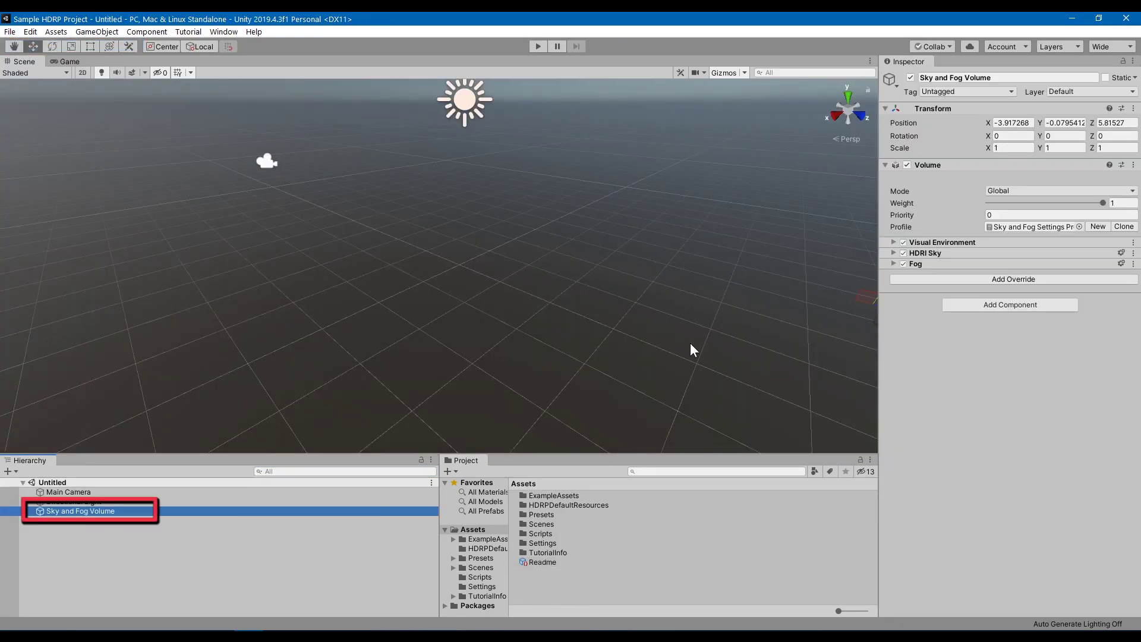
{"action": "left_click", "coordinate": [892, 264]}
{"action": "left_click", "coordinate": [892, 242]}
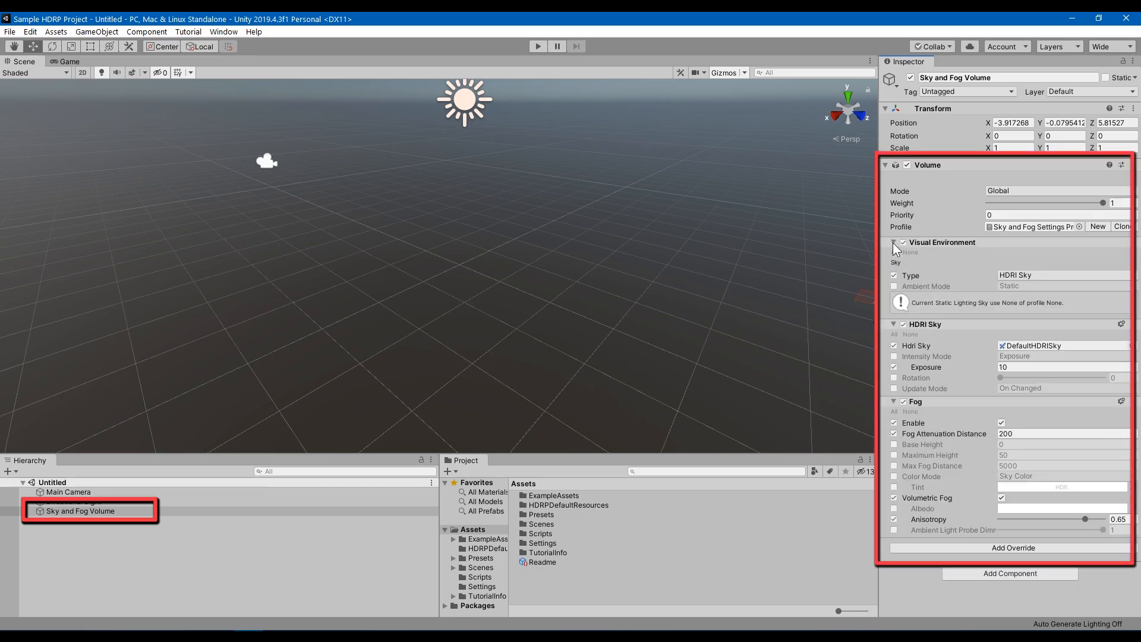
Step: Check the Package Manager and browse the Post-processing overrides without adding any
{"action": "left_click", "coordinate": [230, 34]}
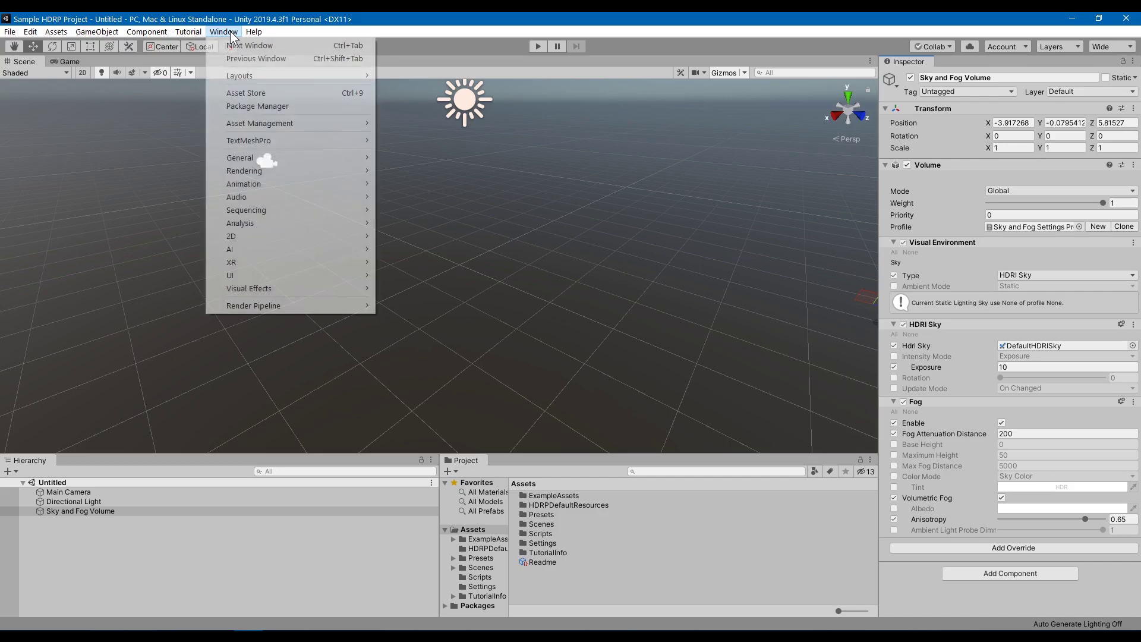
{"action": "left_click", "coordinate": [260, 106]}
{"action": "type", "text": "roc"}
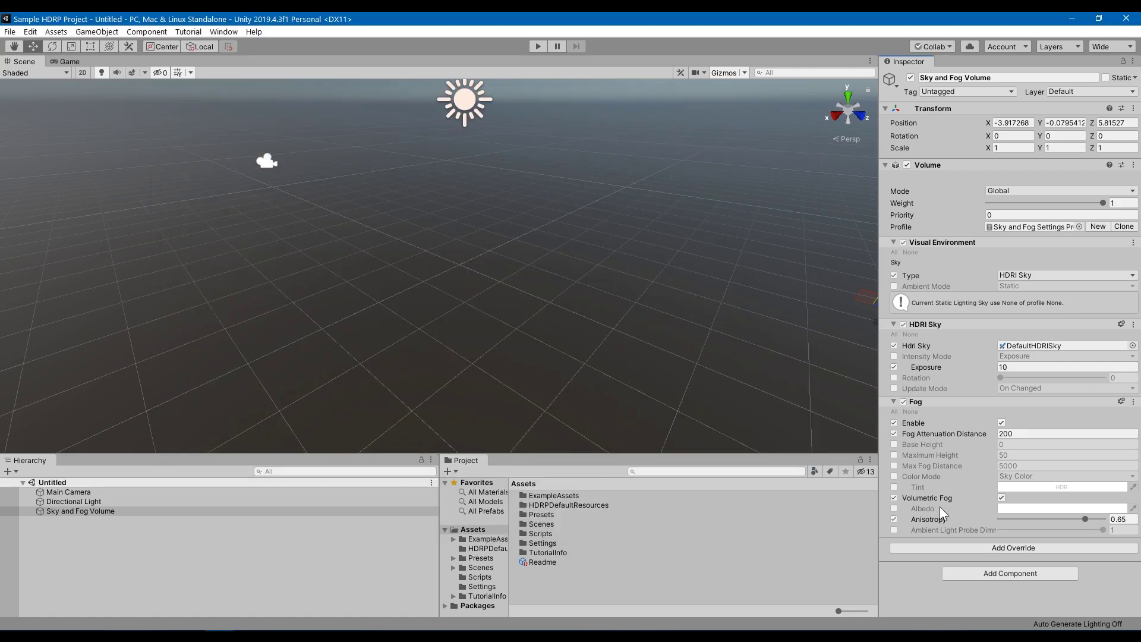
{"action": "left_click", "coordinate": [970, 546]}
{"action": "left_click", "coordinate": [982, 441]}
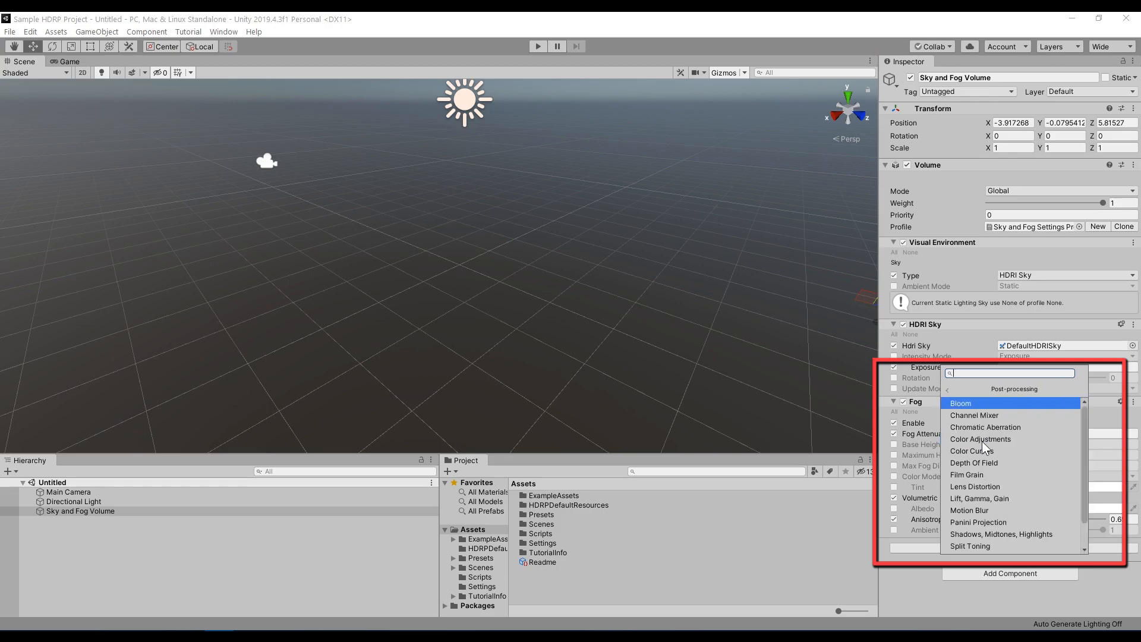
{"action": "left_click_drag", "start_coordinate": [1086, 453], "coordinate": [1091, 480]}
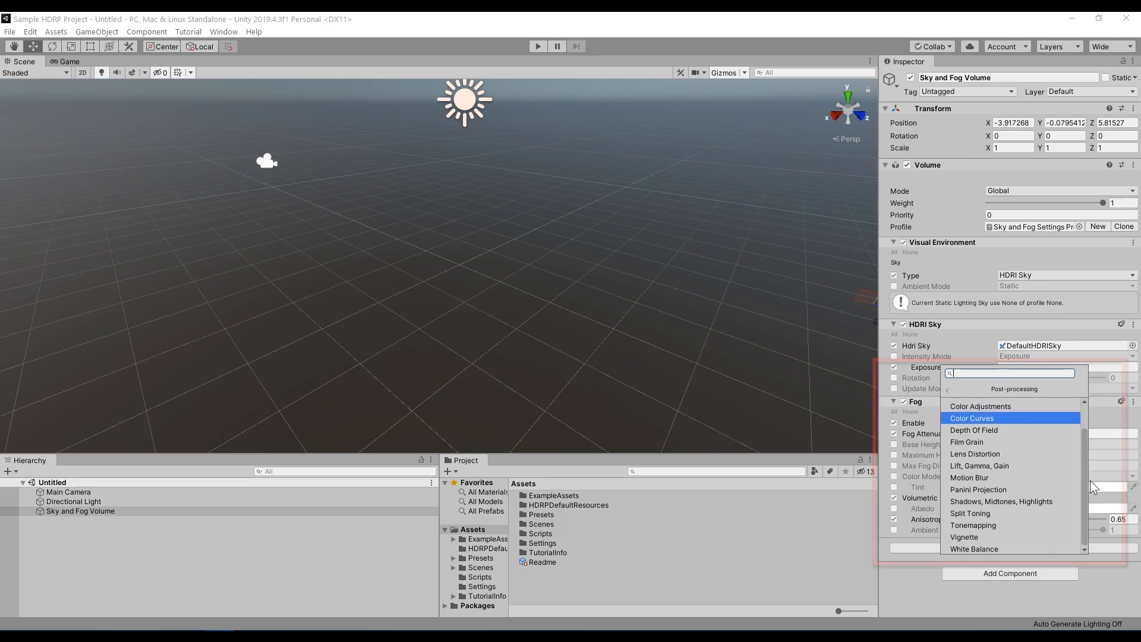
{"action": "left_click", "coordinate": [1091, 480]}
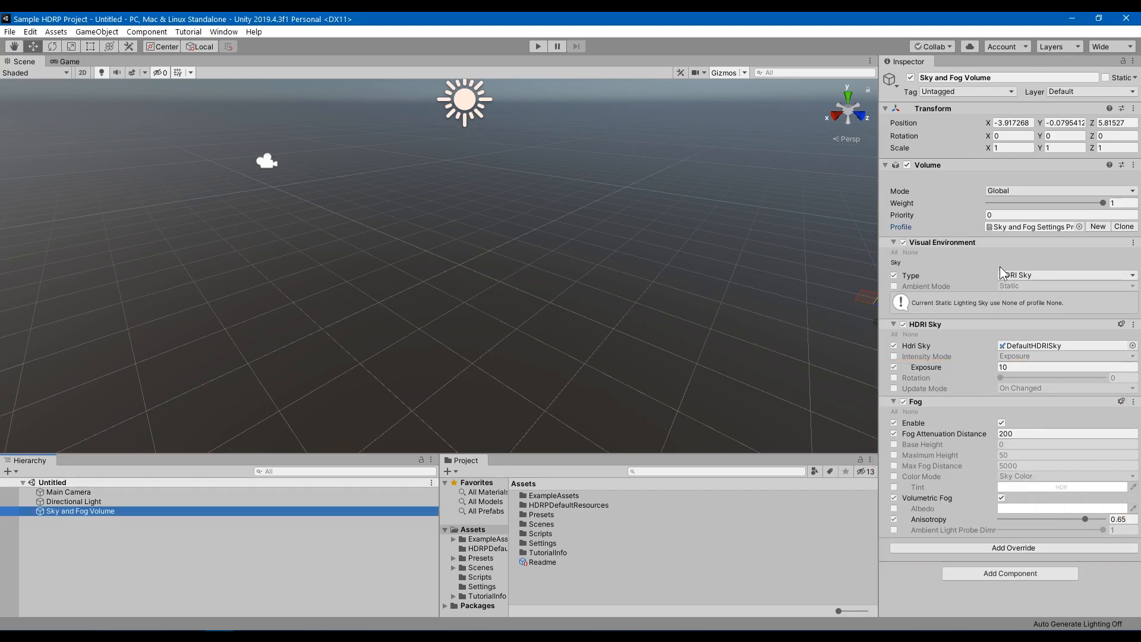
Step: Give the volume a new empty profile and rename the asset 'new volume profile'
{"action": "left_click", "coordinate": [1012, 226]}
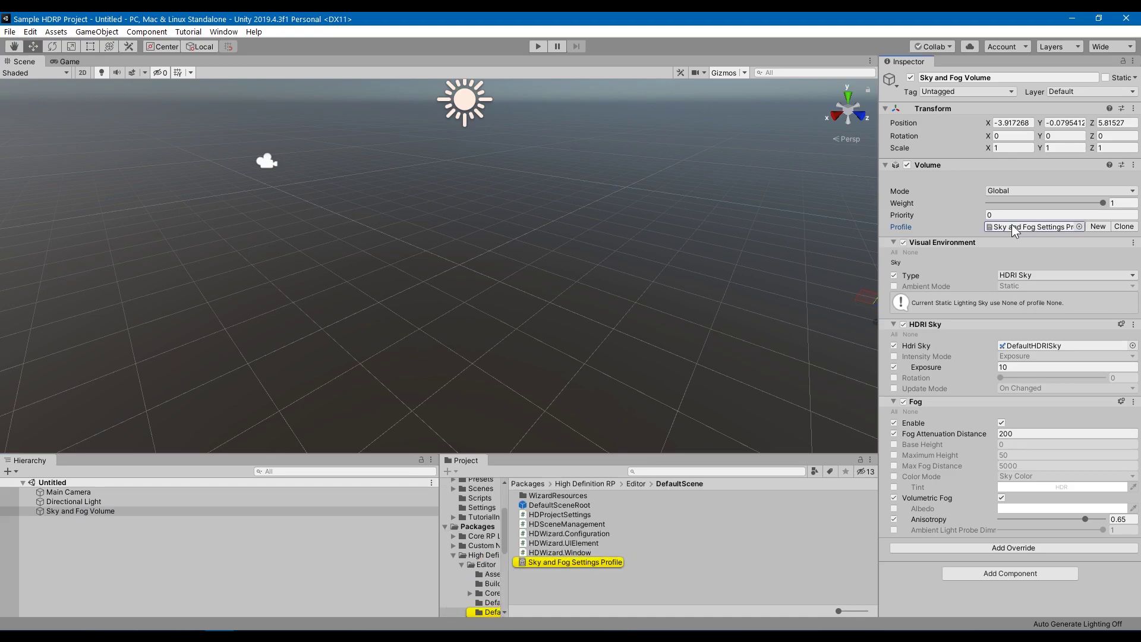
{"action": "left_click", "coordinate": [1095, 225]}
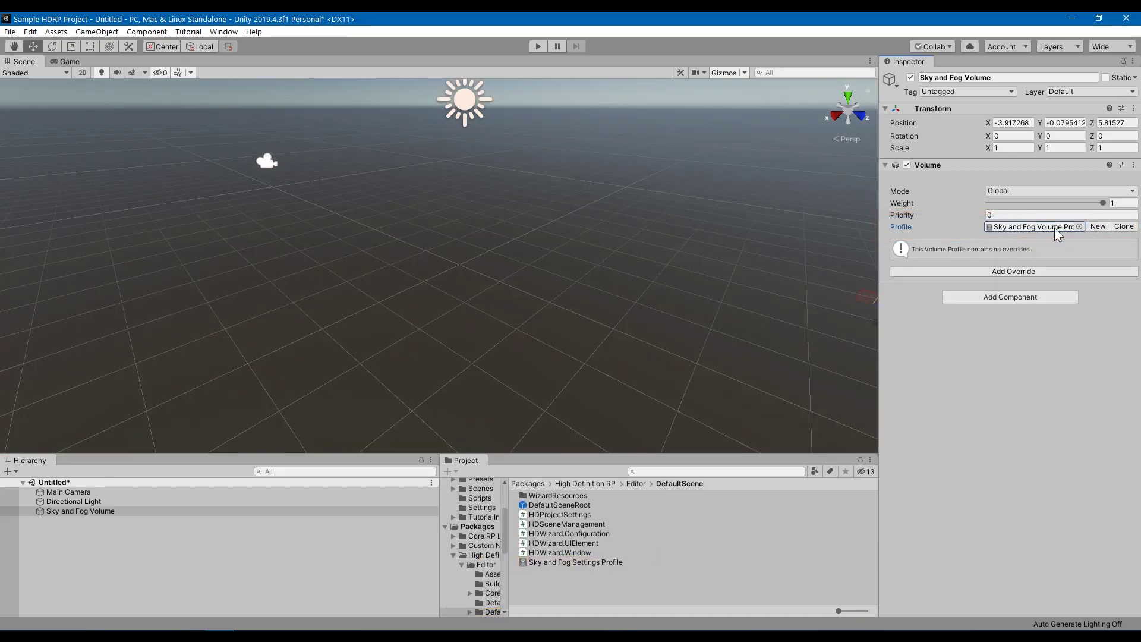
{"action": "left_click", "coordinate": [1054, 228]}
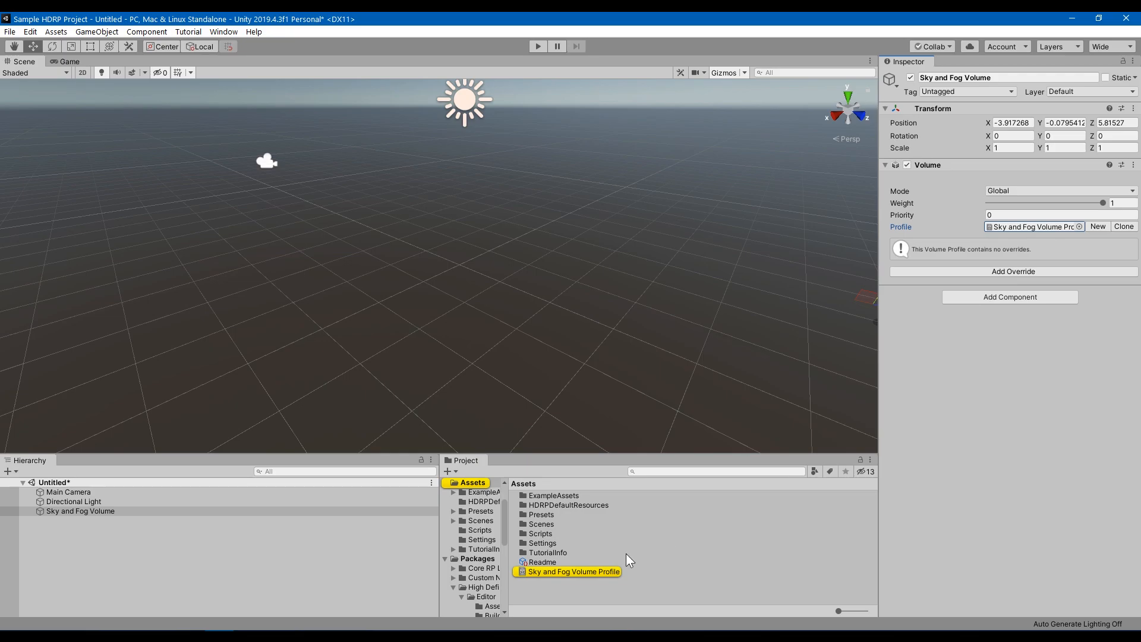
{"action": "left_click", "coordinate": [600, 572]}
{"action": "left_click", "coordinate": [603, 574]}
{"action": "type", "text": "new volume profile"}
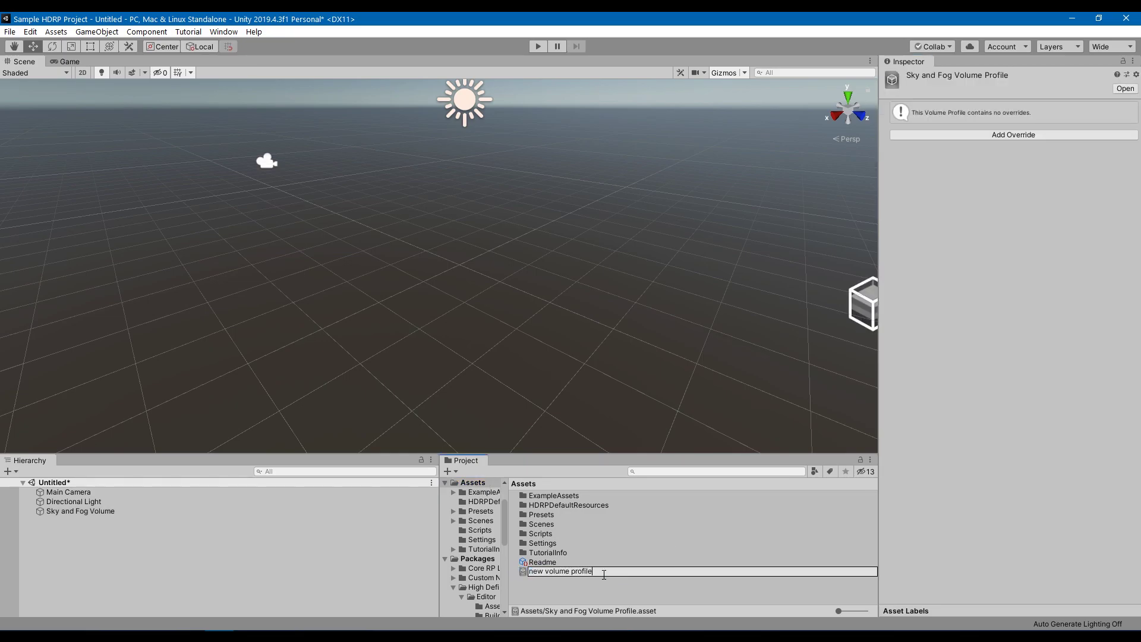
{"action": "key", "text": "Return"}
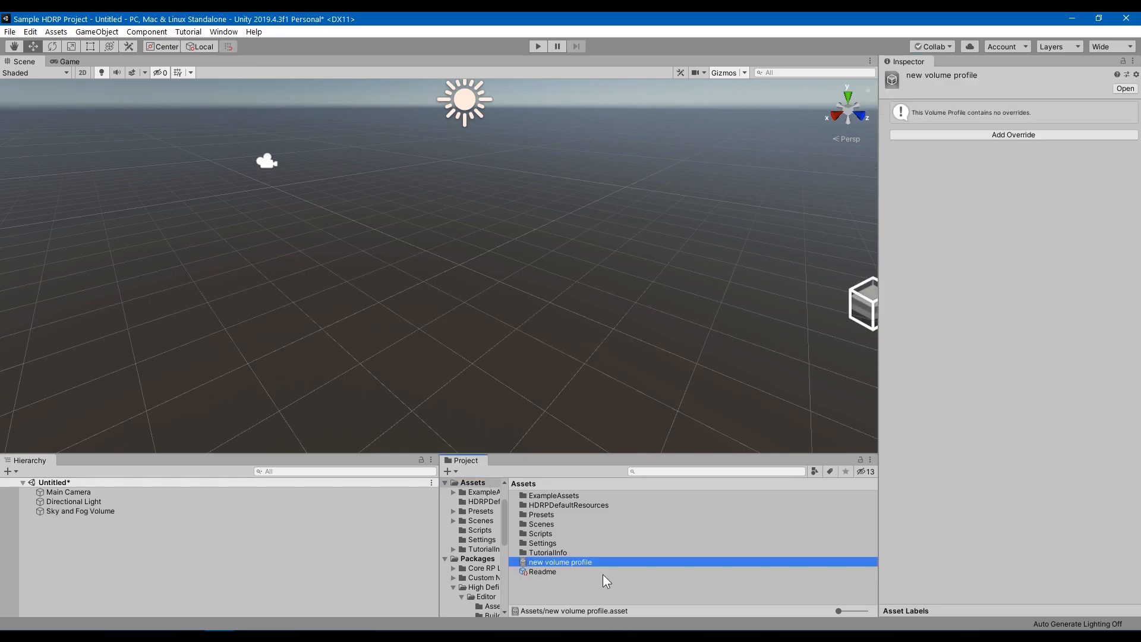
Step: Install ProBuilder and, with preview packages shown, the ProGrids package
{"action": "left_click", "coordinate": [224, 33]}
{"action": "left_click", "coordinate": [250, 105]}
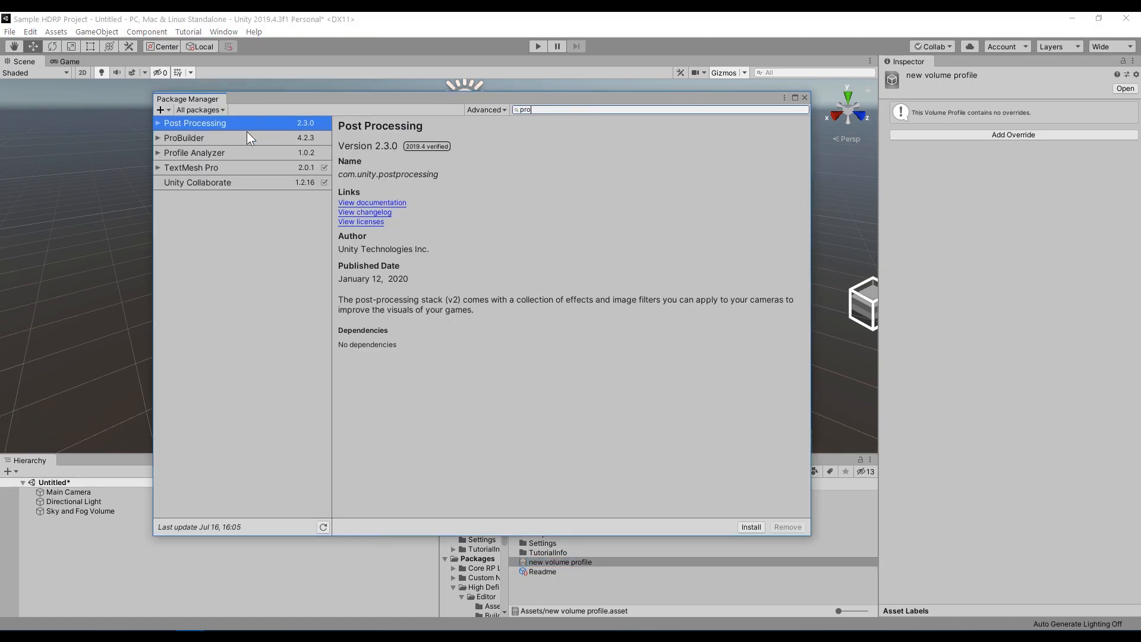
{"action": "left_click", "coordinate": [247, 137]}
{"action": "left_click", "coordinate": [749, 526]}
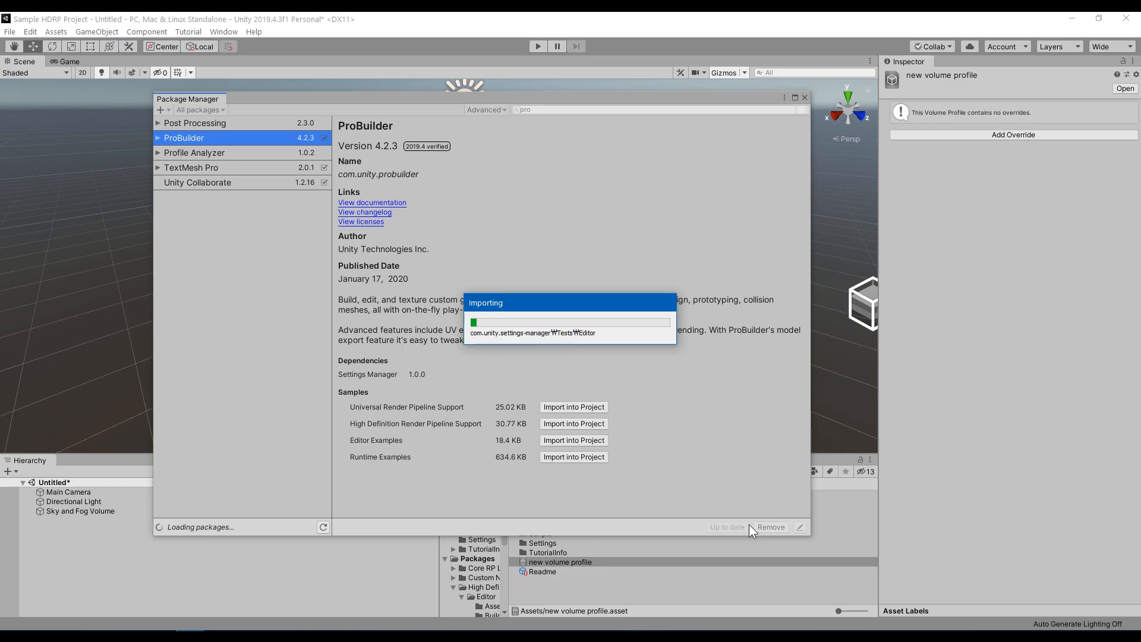
{"action": "left_click", "coordinate": [486, 110]}
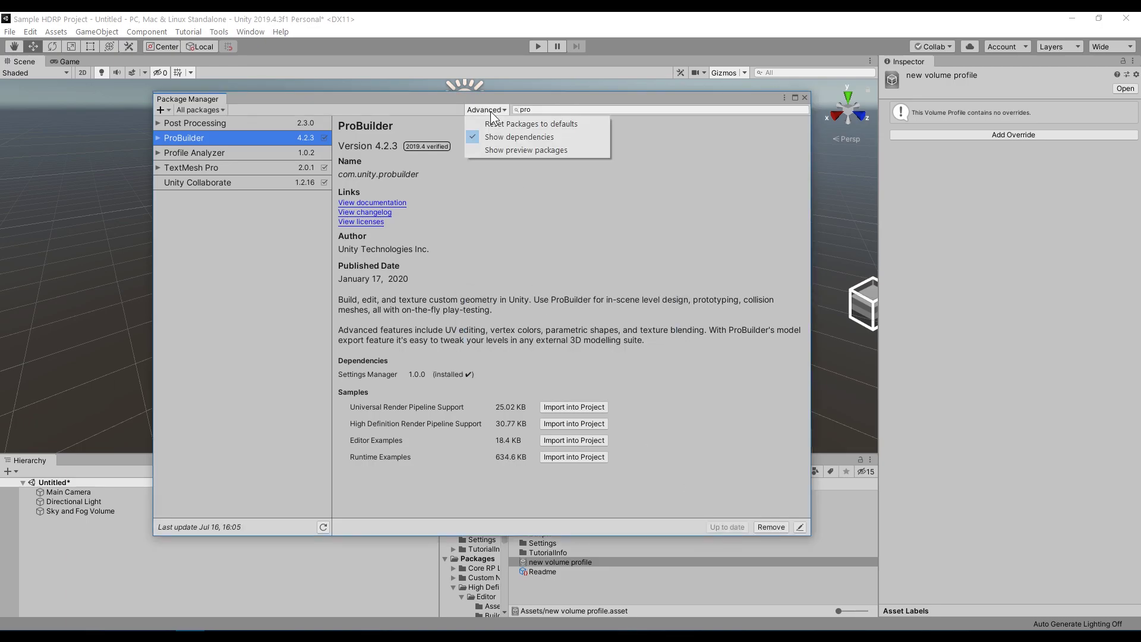
{"action": "left_click", "coordinate": [500, 151]}
{"action": "left_click", "coordinate": [221, 182]}
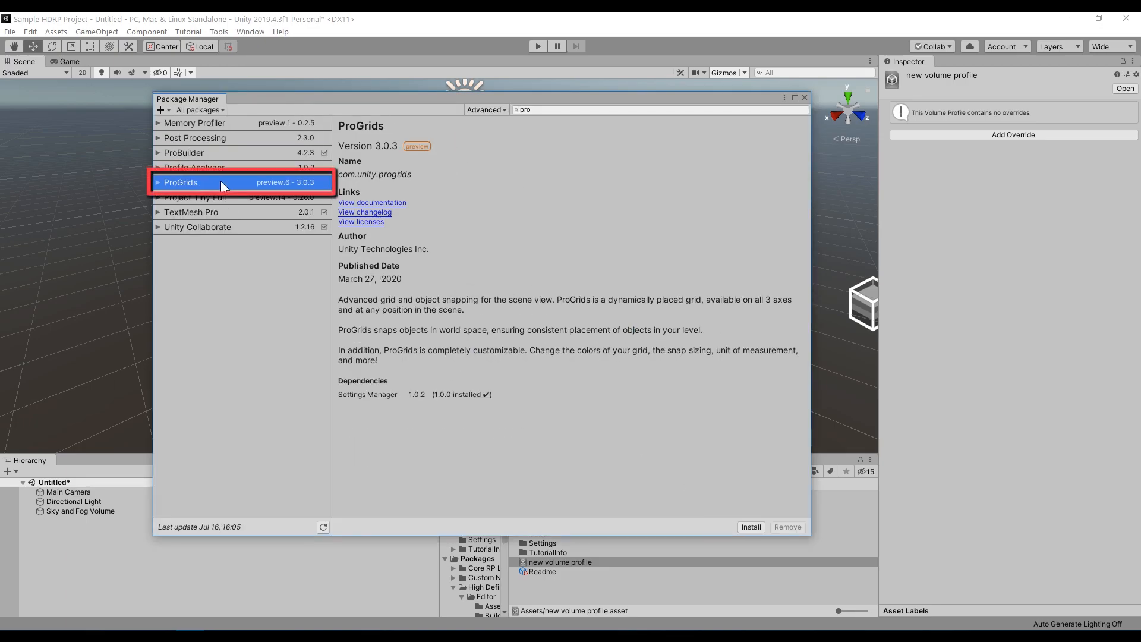
{"action": "left_click", "coordinate": [752, 527]}
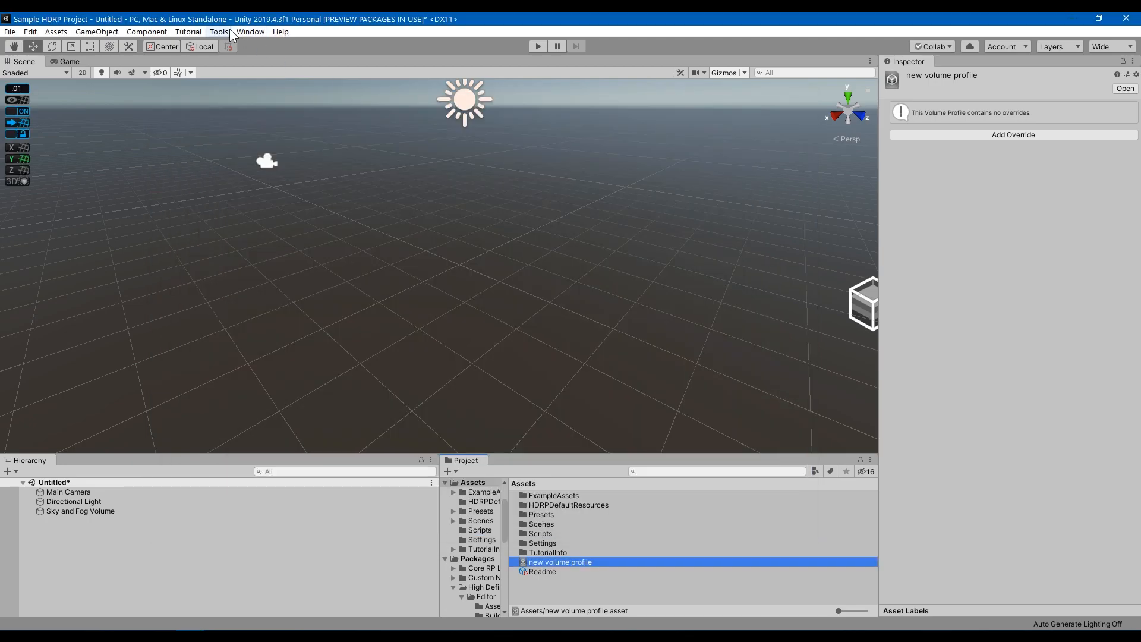
Step: Create a ProBuilder cube and extrude its top and side faces into a tall, wider box
{"action": "left_click", "coordinate": [218, 31]}
{"action": "mouse_move", "coordinate": [246, 63]}
{"action": "left_click", "coordinate": [325, 65]}
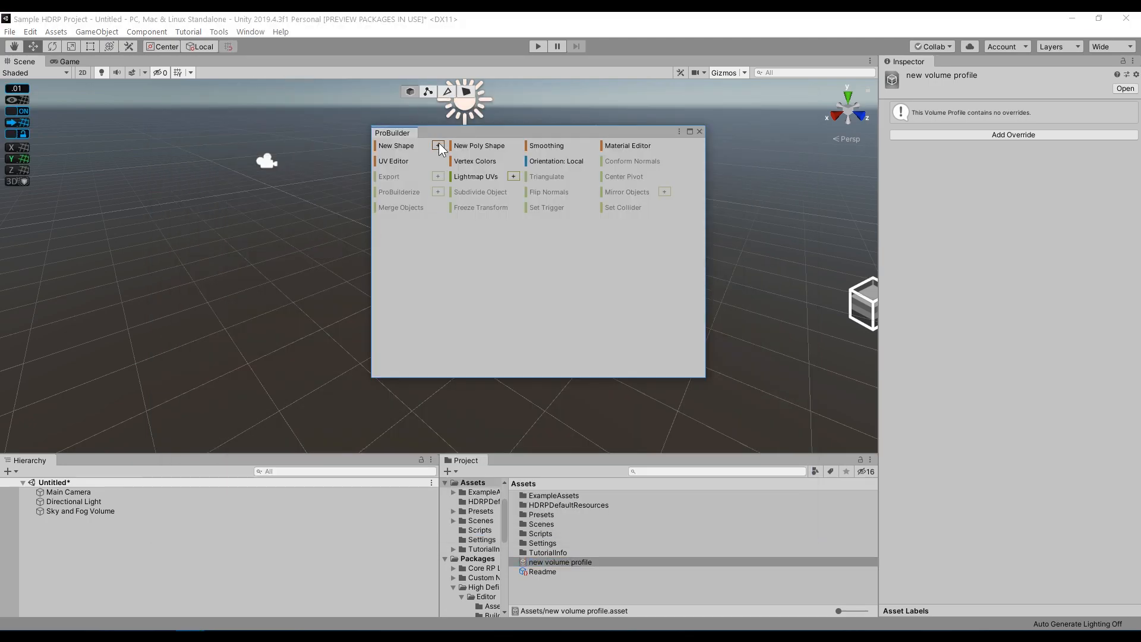
{"action": "left_click", "coordinate": [438, 146]}
{"action": "left_click", "coordinate": [589, 529]}
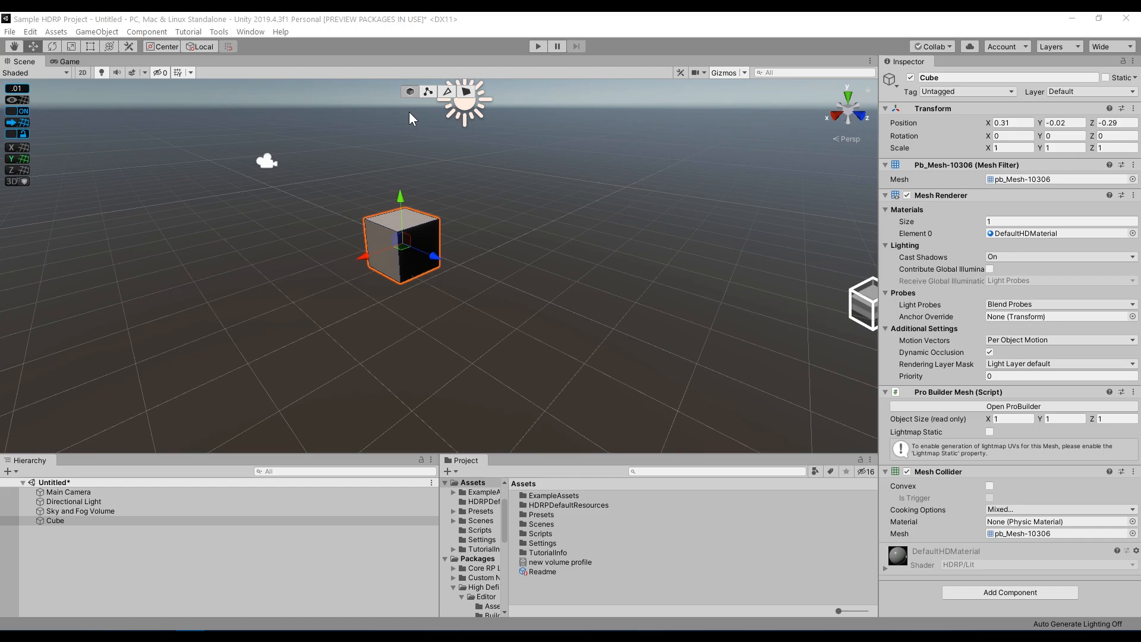
{"action": "left_click", "coordinate": [465, 92]}
{"action": "left_click", "coordinate": [408, 213]}
{"action": "left_click_drag", "start_coordinate": [400, 184], "coordinate": [398, 126]}
{"action": "left_click", "coordinate": [424, 240]}
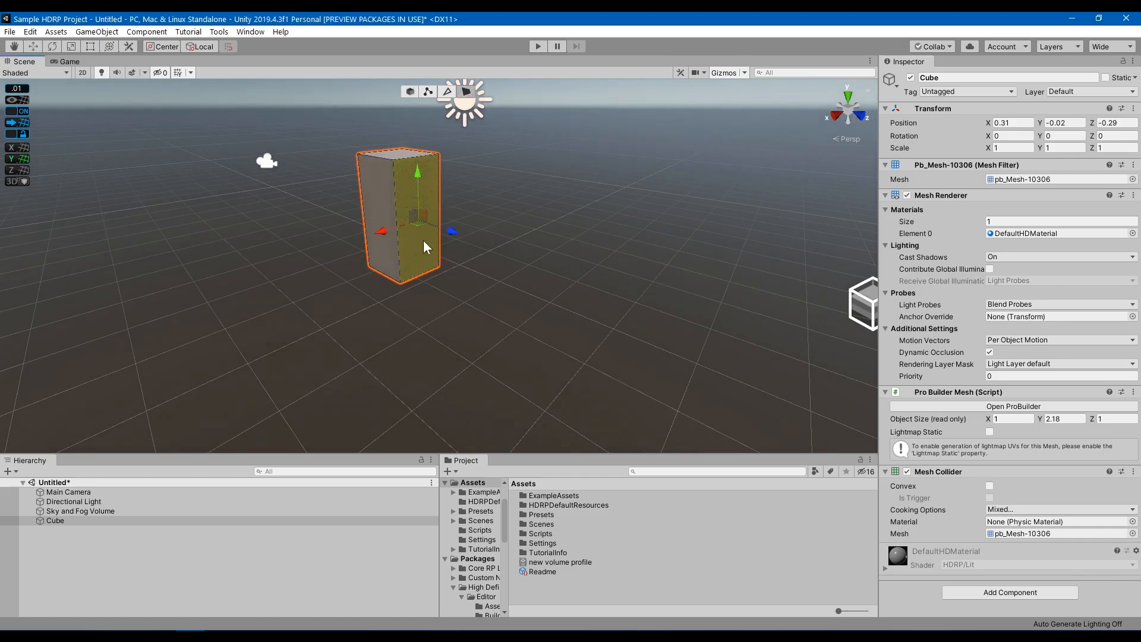
{"action": "left_click_drag", "start_coordinate": [423, 239], "coordinate": [516, 259]}
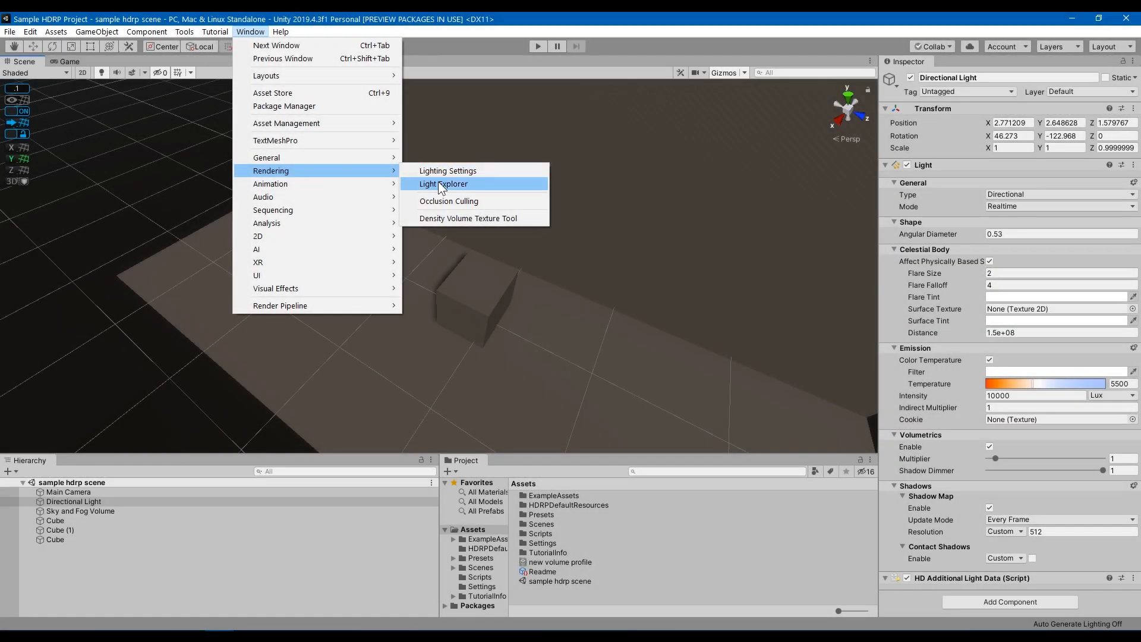
Step: Dock the Lighting settings beside the Inspector and enable colour temperature on the point light
{"action": "left_click", "coordinate": [470, 172]}
{"action": "left_click_drag", "start_coordinate": [473, 75], "coordinate": [910, 62]}
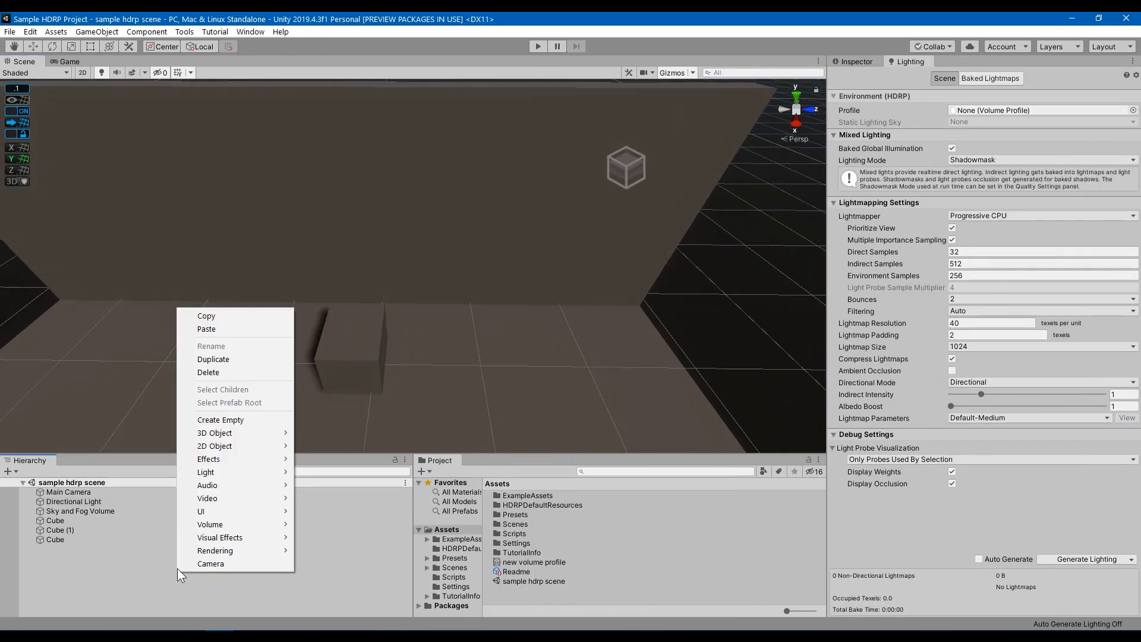
{"action": "type", "text": "2"}
{"action": "left_click", "coordinate": [961, 262]}
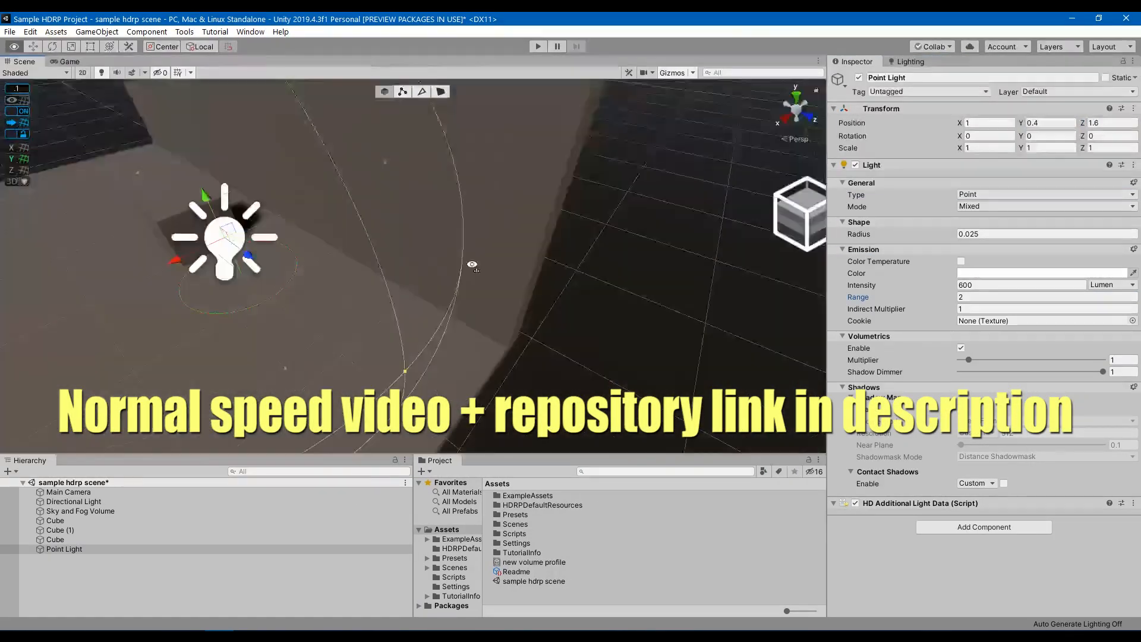
{"action": "left_click", "coordinate": [74, 501]}
Step: Switch off the directional light and lower the Sky and Fog Volume's exposure
{"action": "left_click", "coordinate": [64, 549]}
{"action": "left_click", "coordinate": [80, 511]}
{"action": "left_click", "coordinate": [936, 295]}
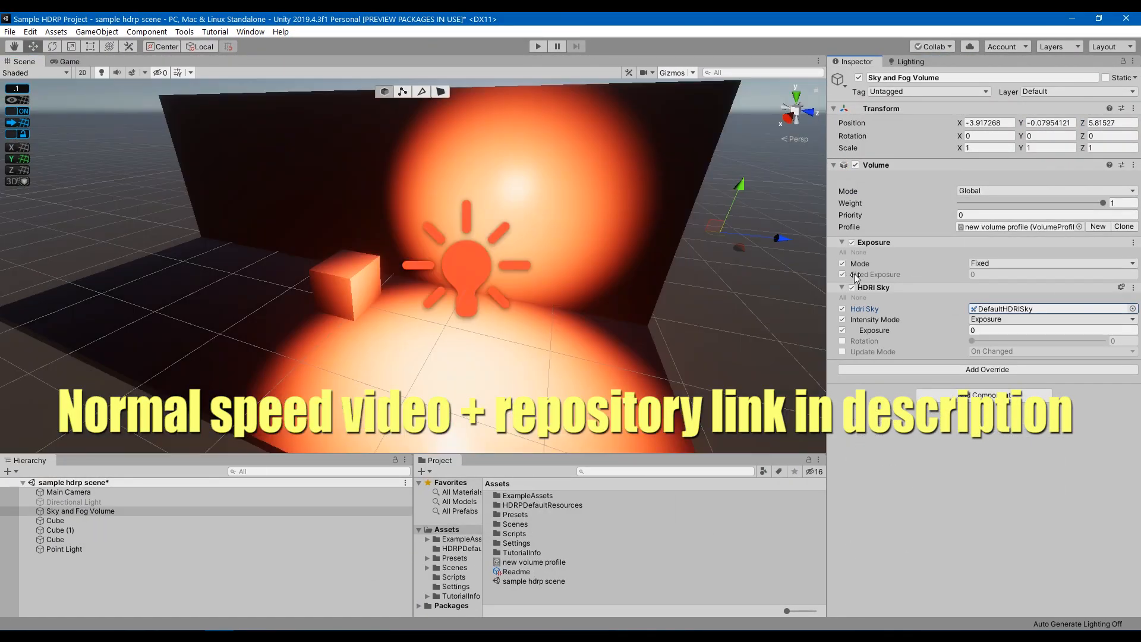
{"action": "left_click", "coordinate": [65, 549]}
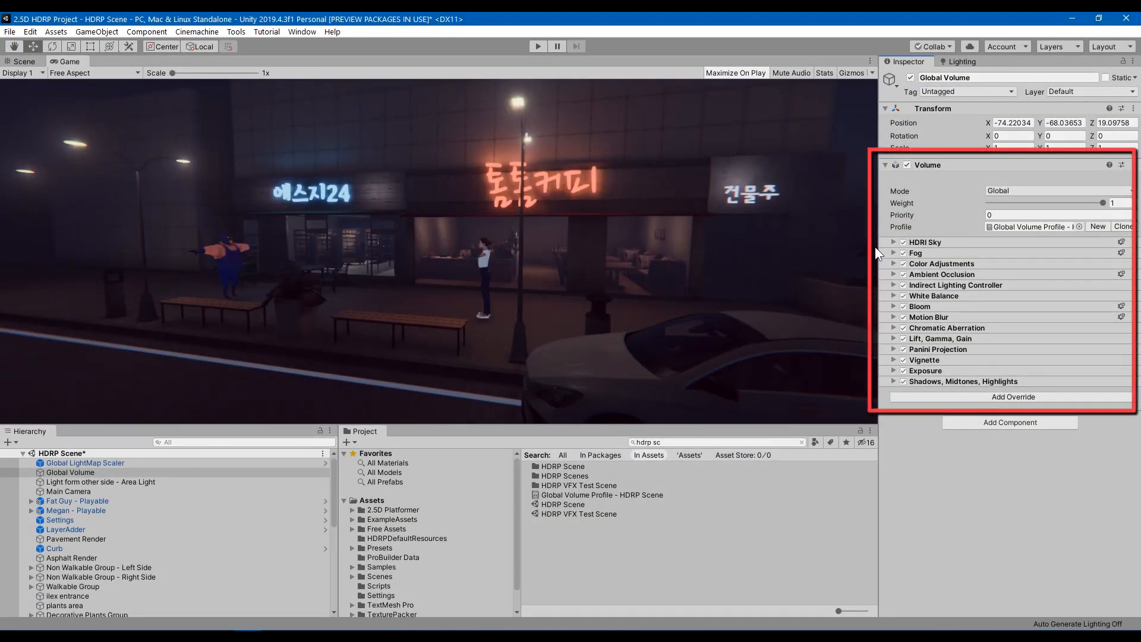
Step: Toggle the Global Volume's HDRI Sky and Color Adjustments overrides off and back on to compare
{"action": "left_click", "coordinate": [903, 242]}
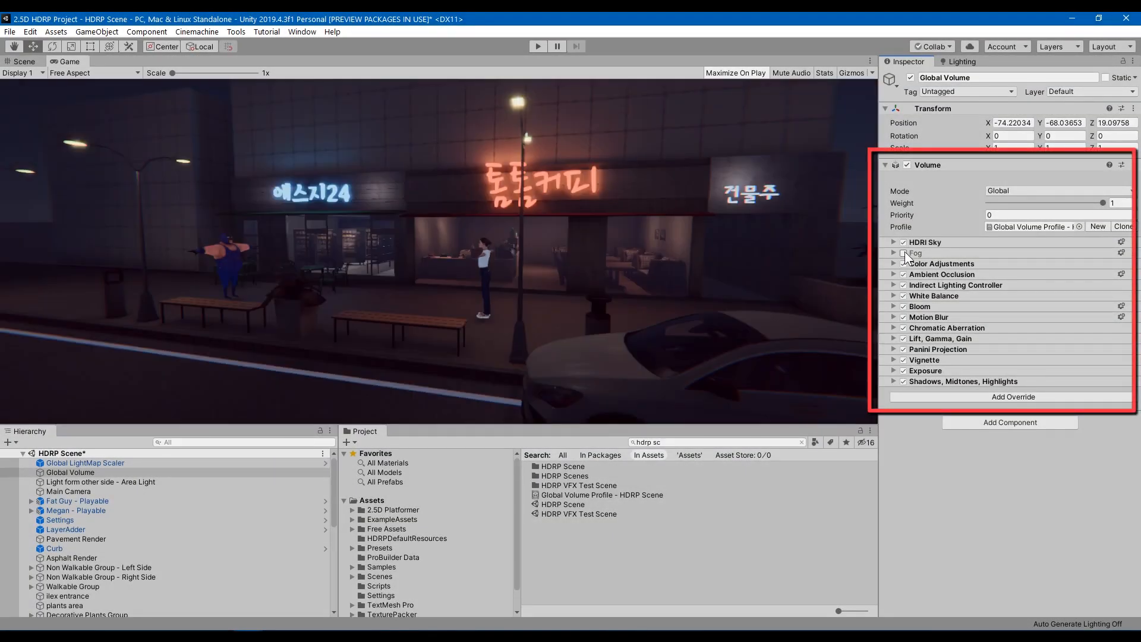
{"action": "left_click", "coordinate": [904, 265]}
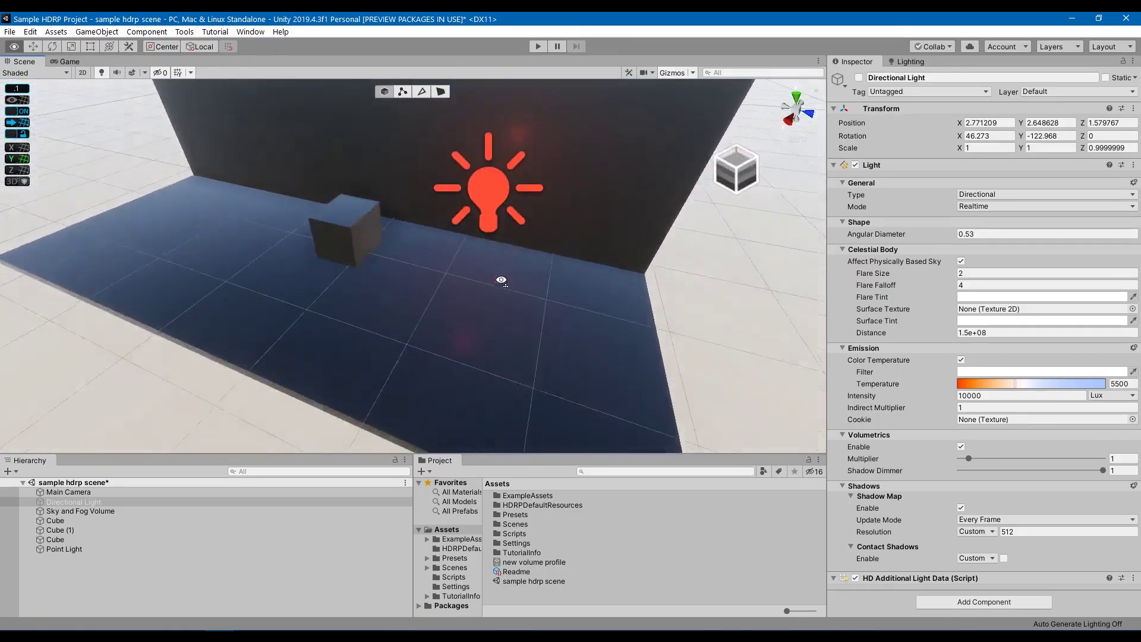
{"action": "mouse_move", "coordinate": [524, 296]}
{"action": "left_mouse_down", "text": "alt"}
{"action": "mouse_move", "coordinate": [477, 236]}
{"action": "mouse_move", "coordinate": [460, 274]}
{"action": "left_mouse_up", "text": "alt"}
Step: Scrub the point light's Intensity from 600 up to about 1900 lumens
{"action": "left_click", "coordinate": [486, 241]}
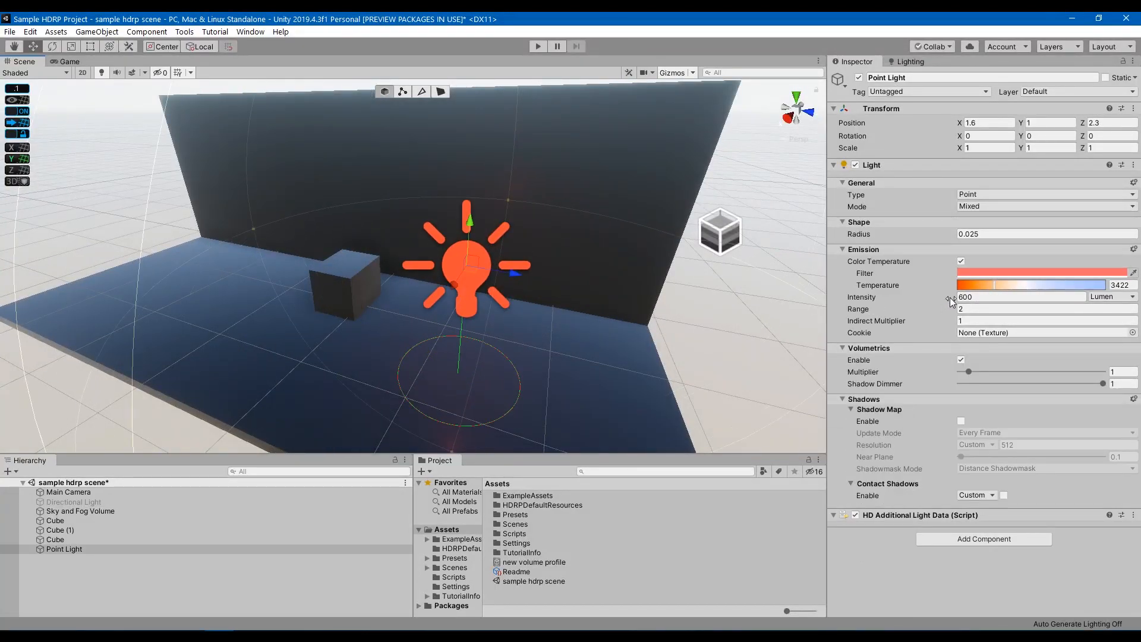
{"action": "mouse_move", "coordinate": [943, 299]}
{"action": "left_mouse_down"}
{"action": "mouse_move", "coordinate": [944, 312]}
{"action": "mouse_move", "coordinate": [576, 300]}
{"action": "left_mouse_up"}
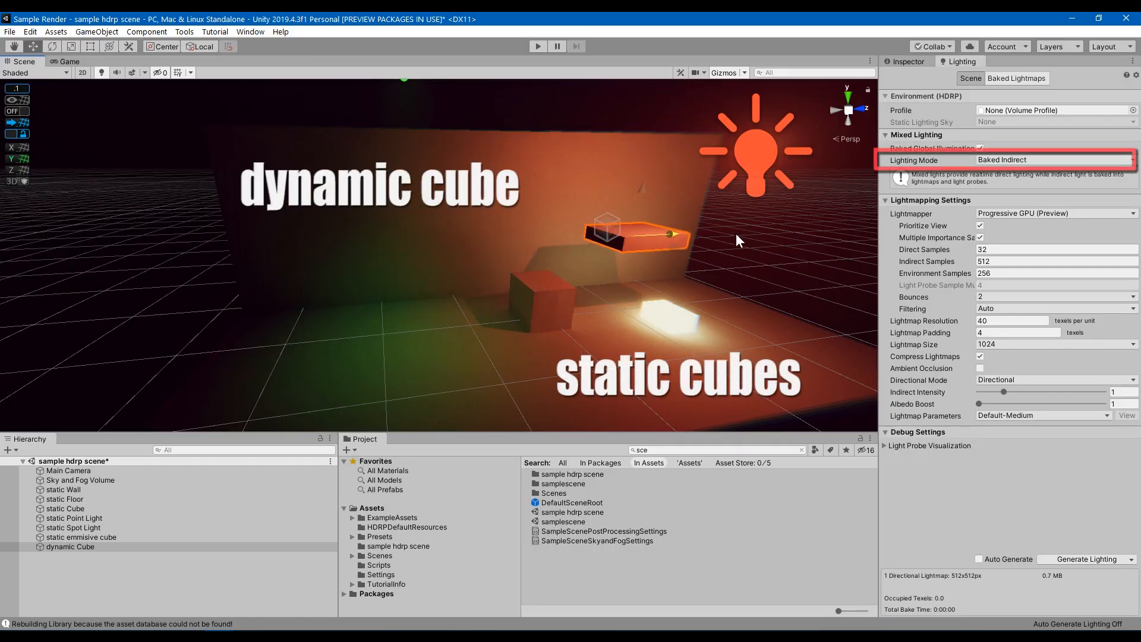
Step: Move the dynamic cube to the left across the baked-indirect scene
{"action": "left_click_drag", "start_coordinate": [572, 249], "coordinate": [349, 272]}
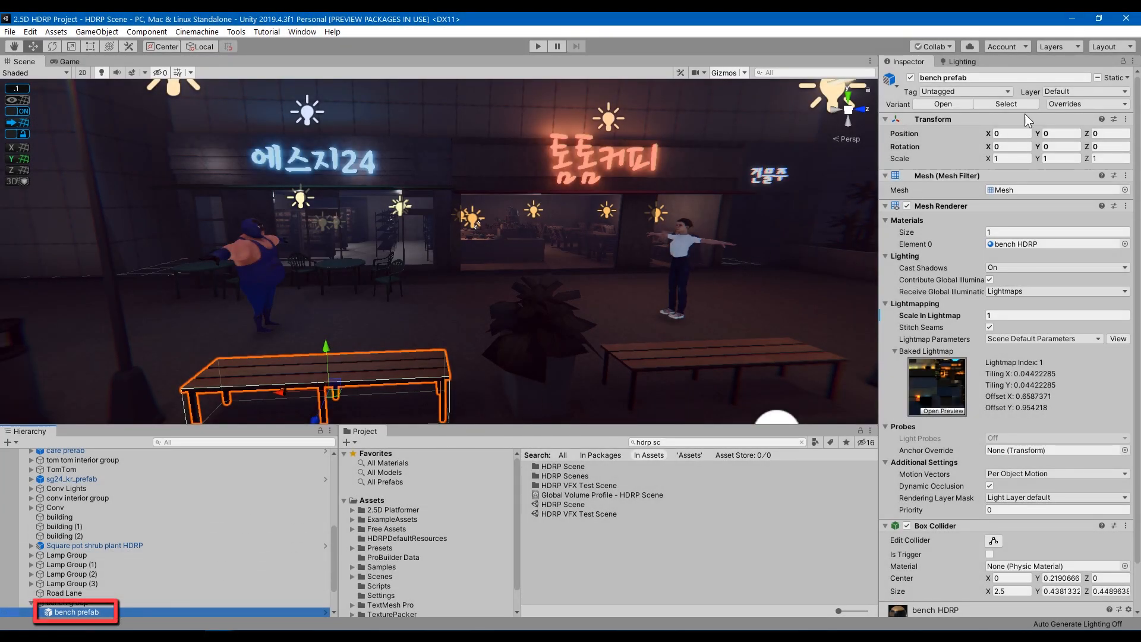
Step: Check the bench prefab's static flags and slide the dynamic cube around
{"action": "left_click", "coordinate": [1130, 76]}
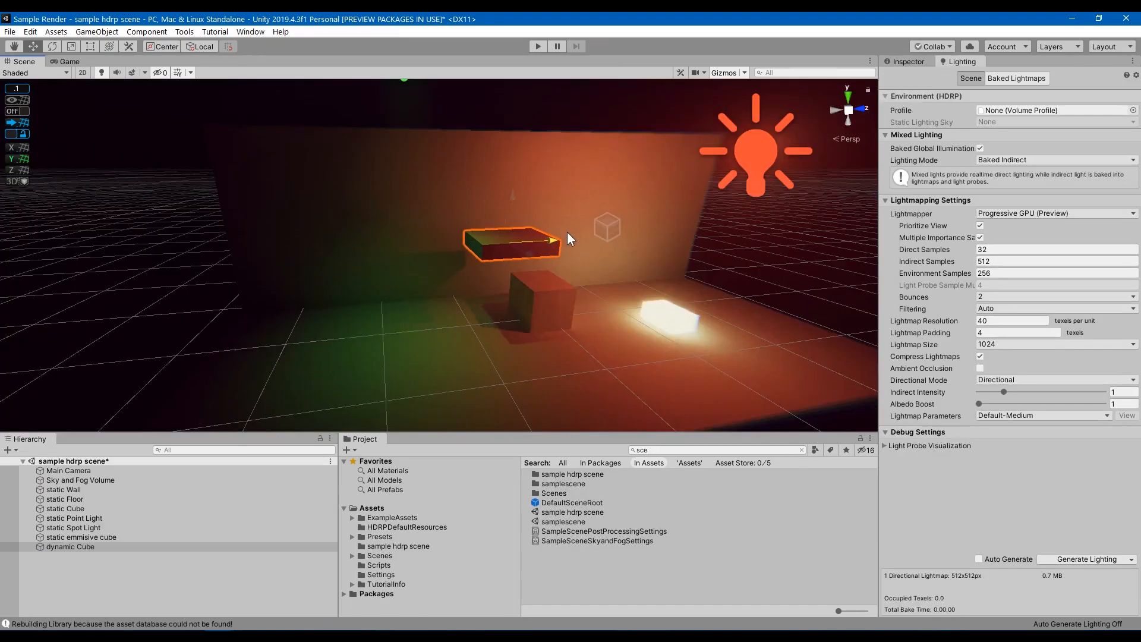
{"action": "mouse_move", "coordinate": [518, 230]}
{"action": "left_mouse_down"}
{"action": "mouse_move", "coordinate": [686, 212]}
{"action": "mouse_move", "coordinate": [421, 240]}
{"action": "left_mouse_up"}
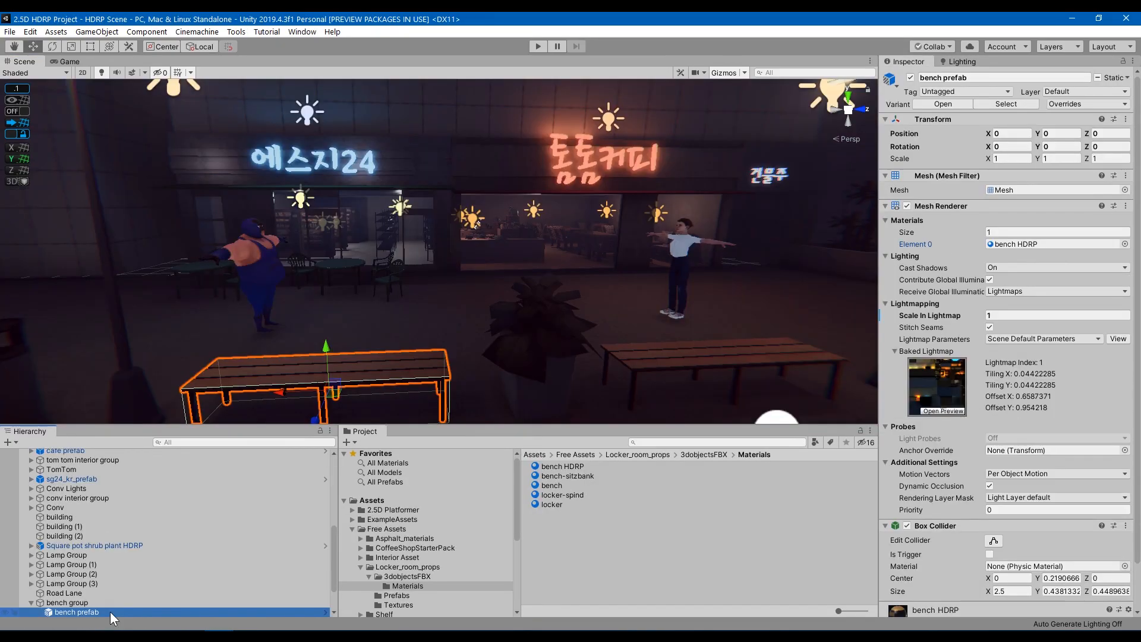
Step: Enable Generate Lightmap UVs on bench.fbx's import settings and apply
{"action": "left_click", "coordinate": [1017, 191]}
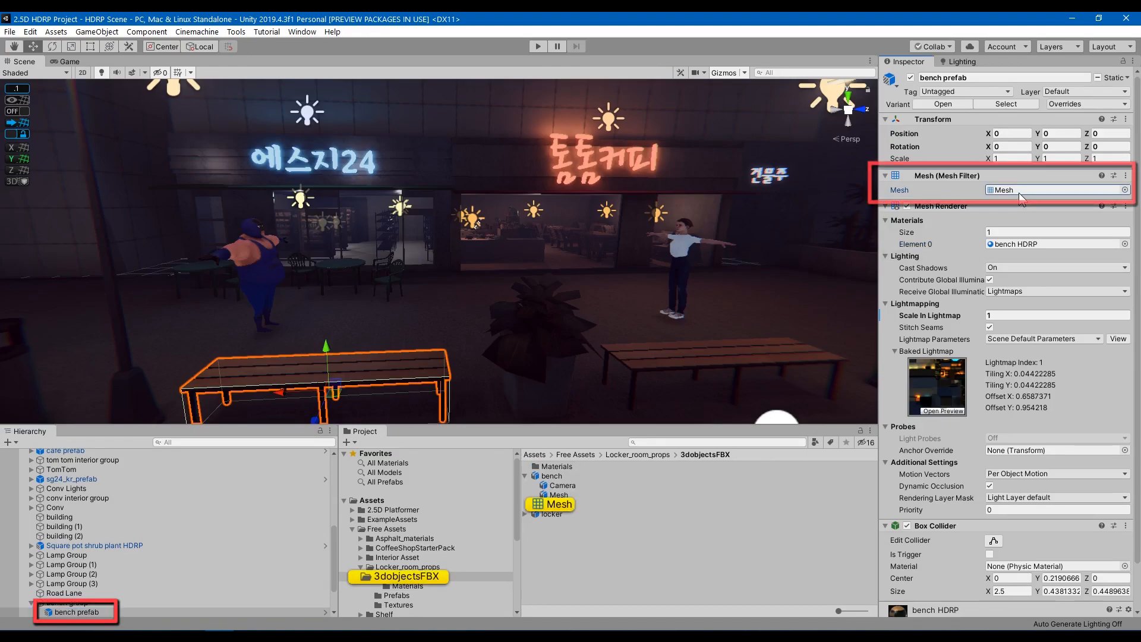
{"action": "left_click", "coordinate": [551, 475]}
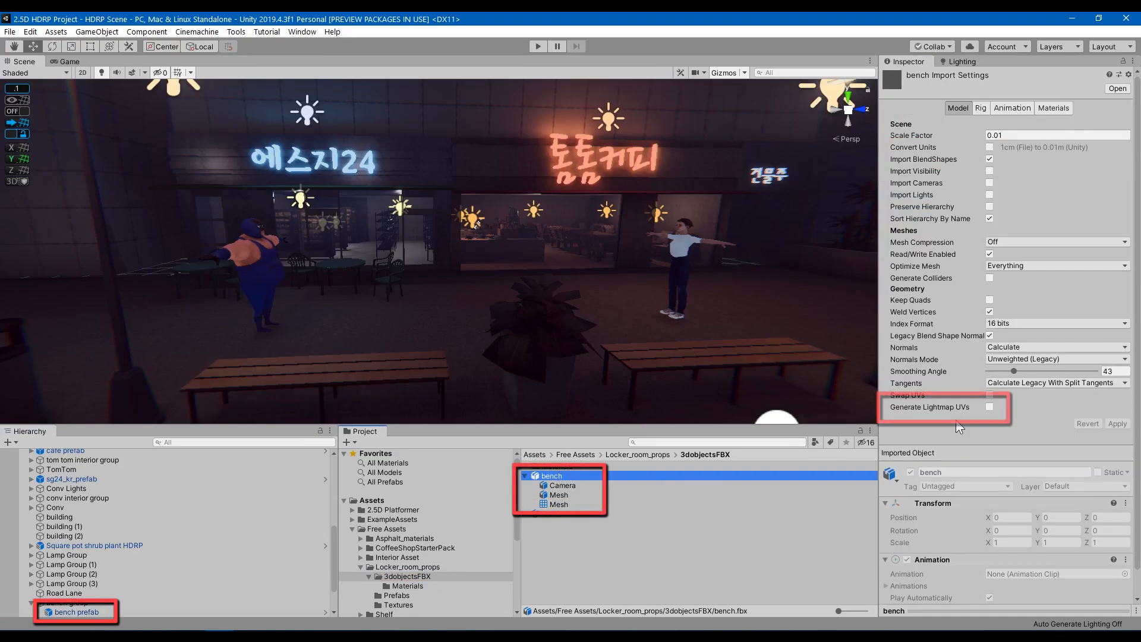
{"action": "left_click", "coordinate": [989, 407]}
{"action": "left_click", "coordinate": [1114, 435]}
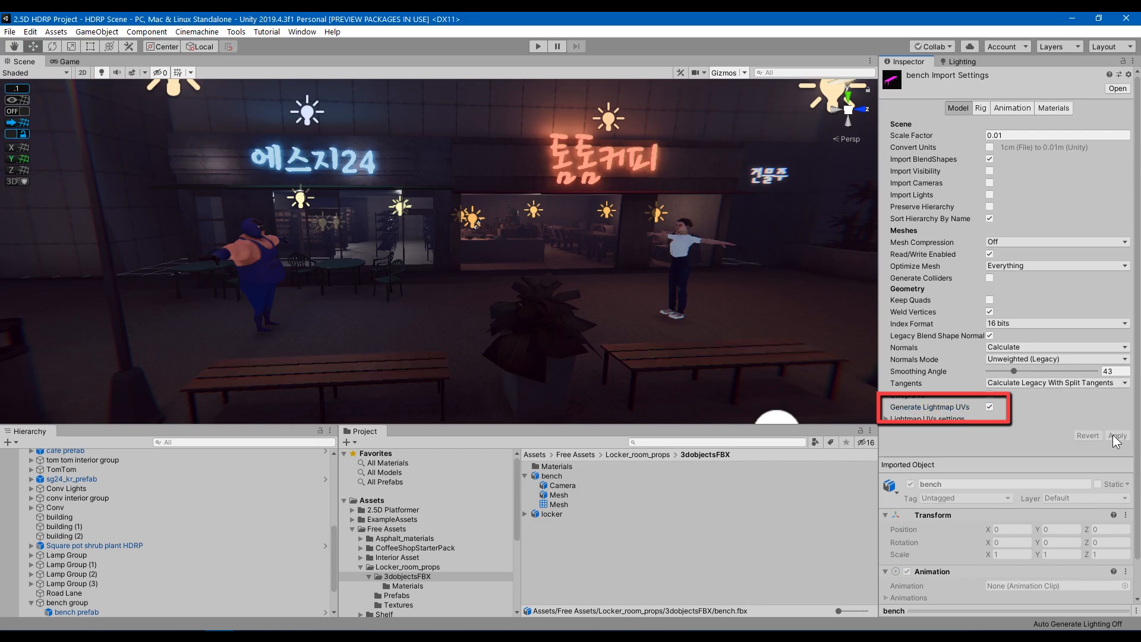
Step: Generate the lighting and review the three baked 2048 px directional lightmap textures
{"action": "left_click", "coordinate": [959, 62]}
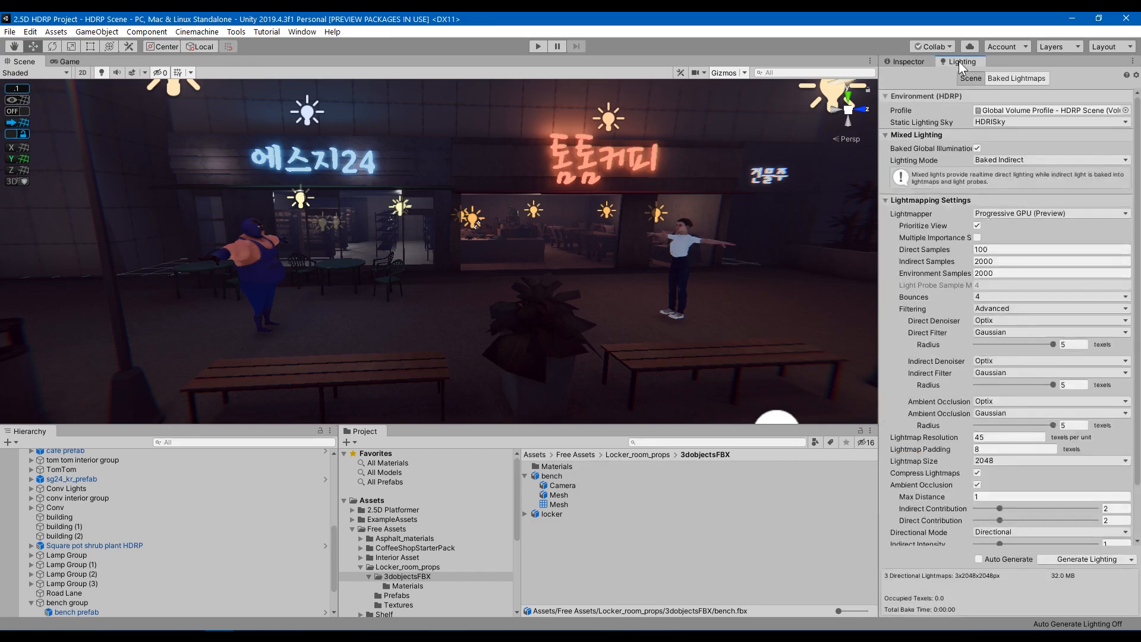
{"action": "left_click", "coordinate": [1081, 560]}
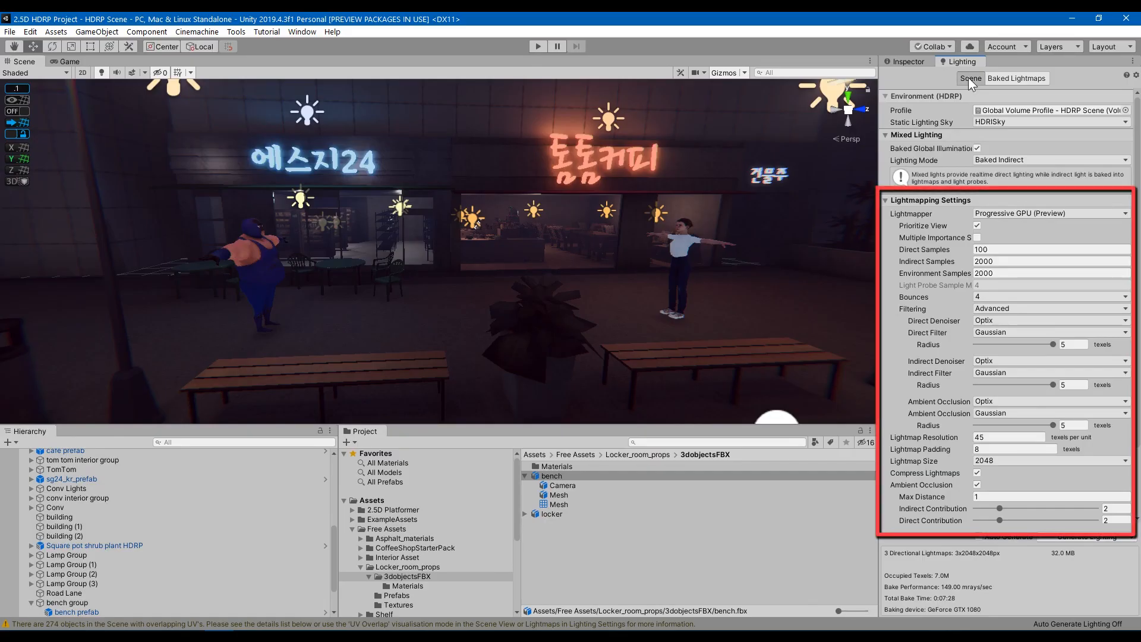
{"action": "left_click", "coordinate": [1010, 78]}
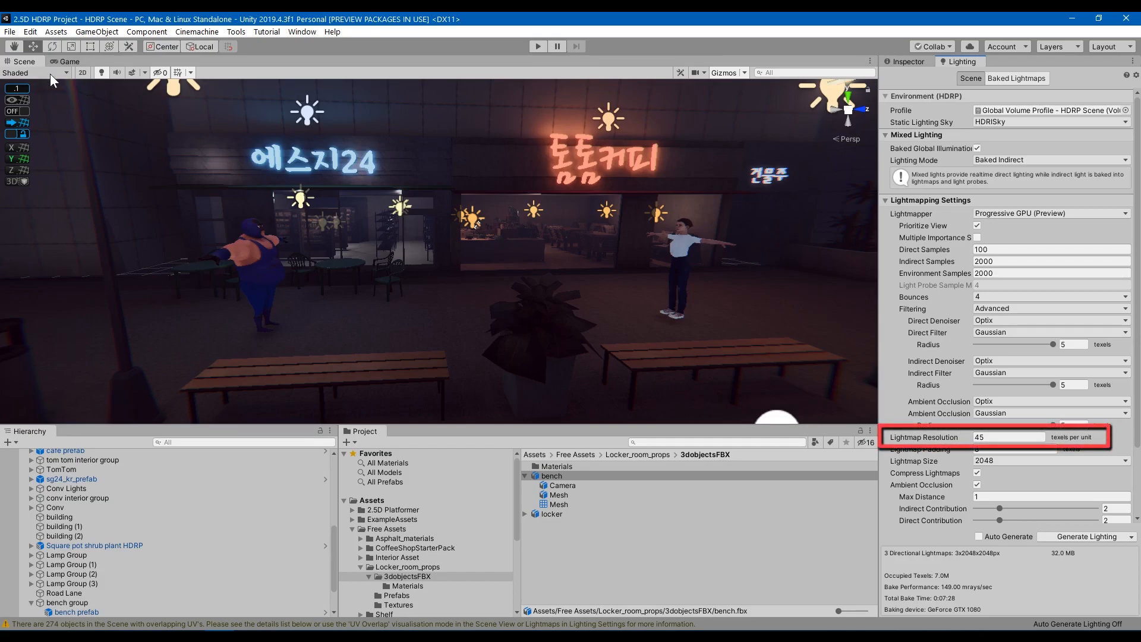
{"action": "left_click", "coordinate": [50, 74]}
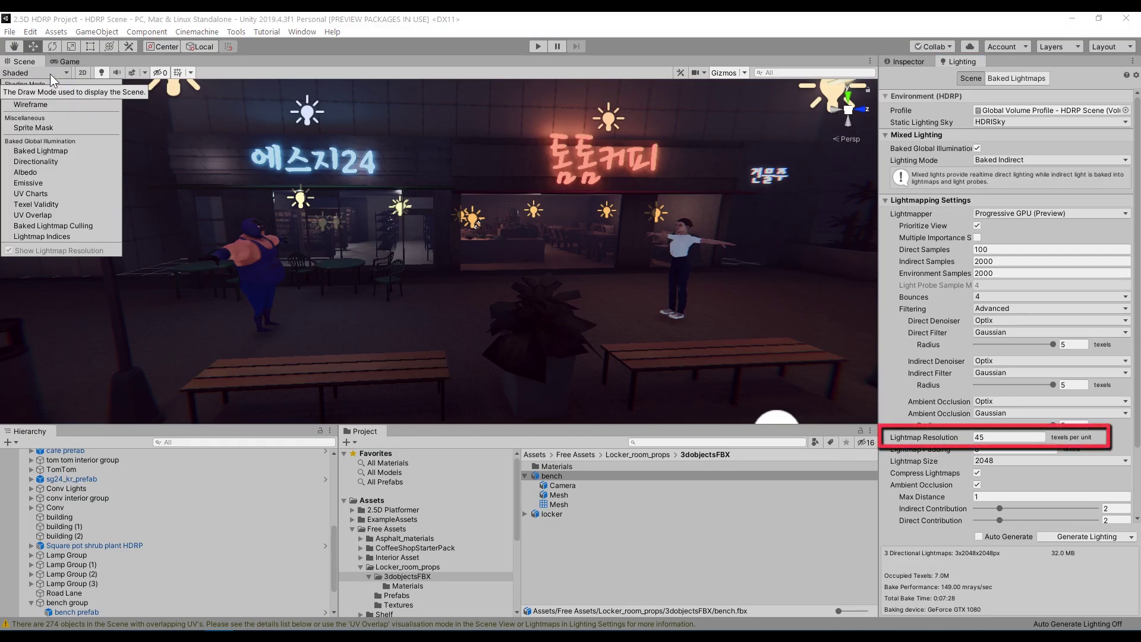
Step: Show the baked-lightmap view with the resolution checker and raise Lightmap Resolution to 8 texels per unit
{"action": "left_click", "coordinate": [51, 150]}
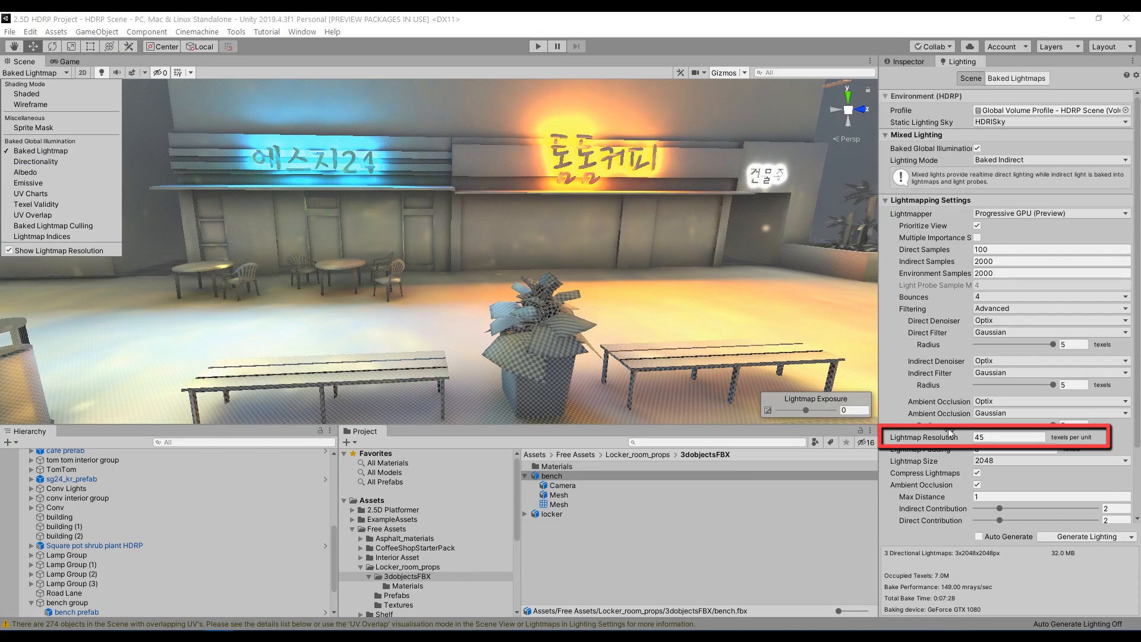
{"action": "left_click", "coordinate": [1014, 438]}
{"action": "type", "text": "2"}
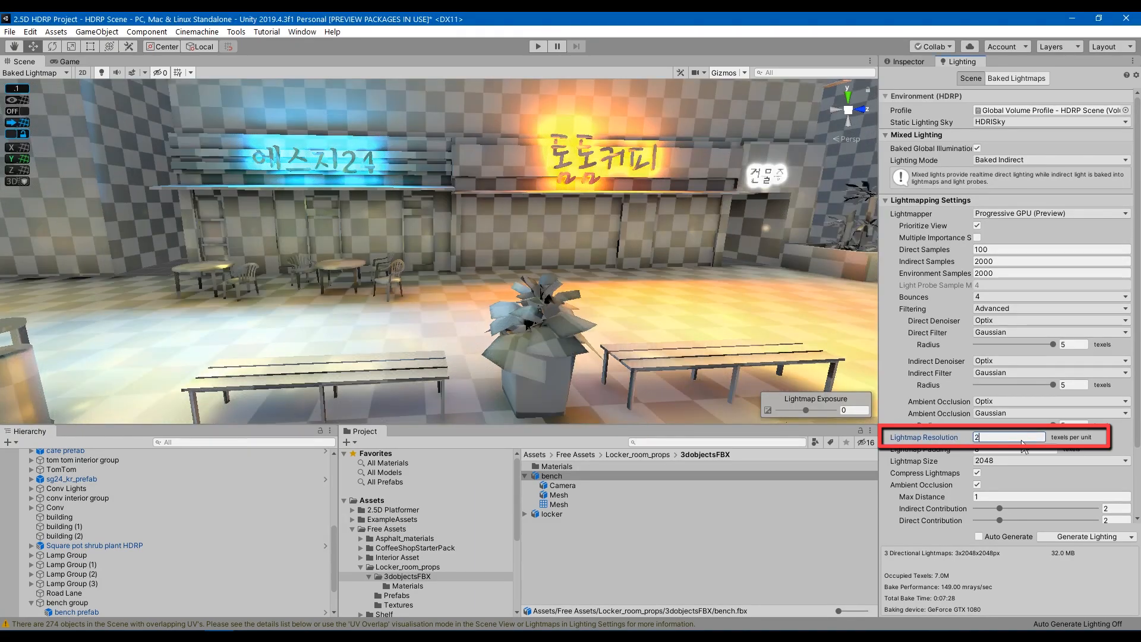
{"action": "type", "text": "3"}
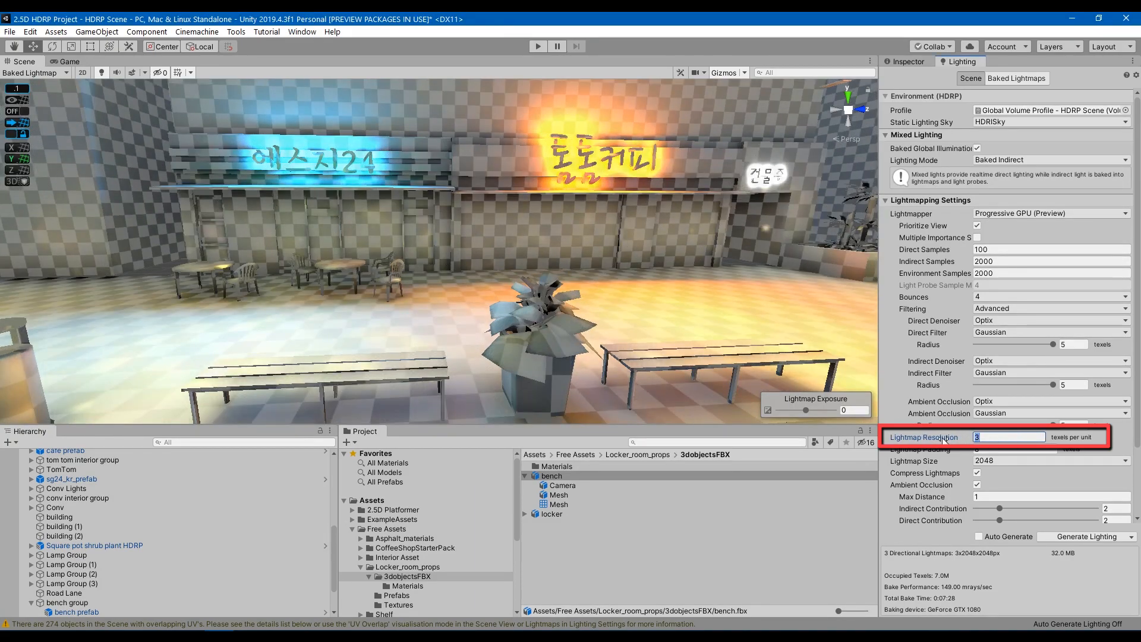
{"action": "type", "text": "4"}
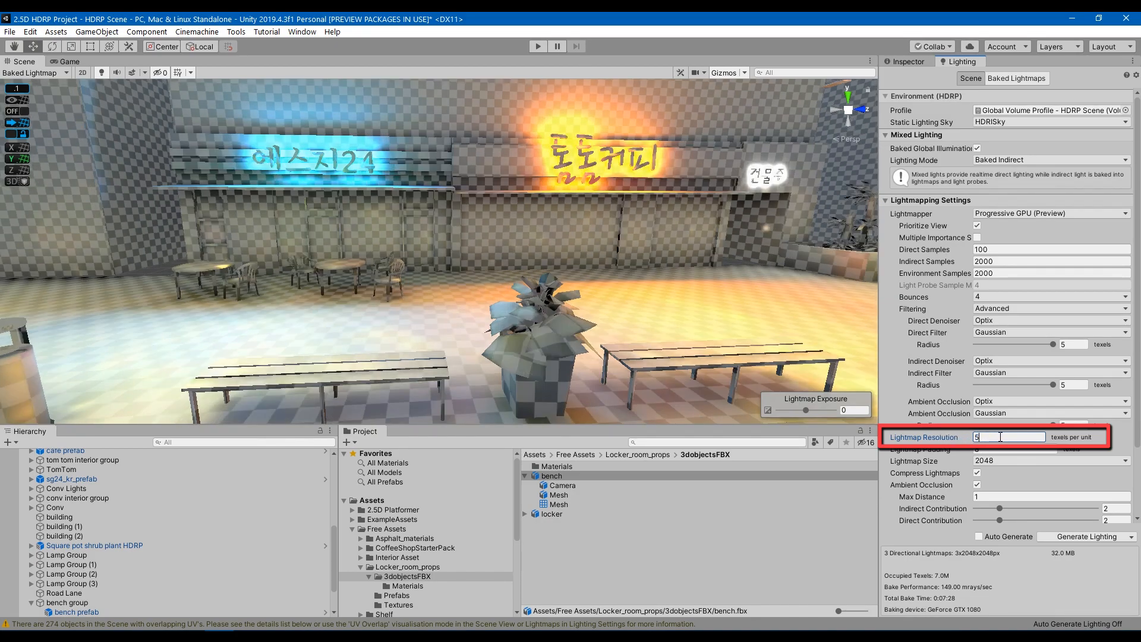
{"action": "type", "text": "6"}
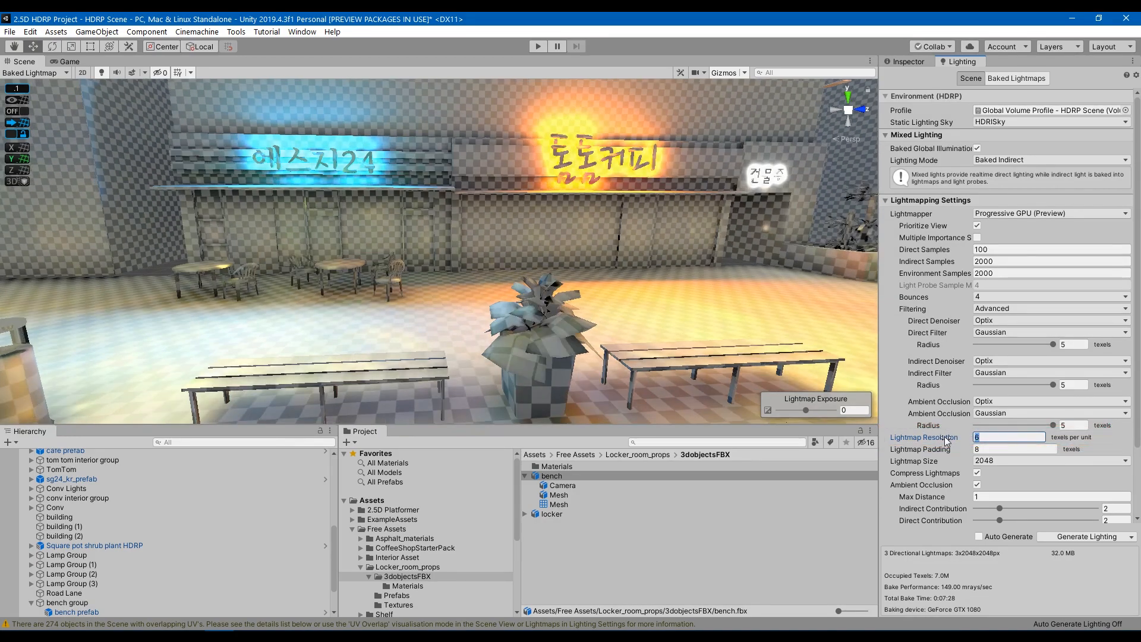
{"action": "type", "text": "7"}
{"action": "type", "text": "8"}
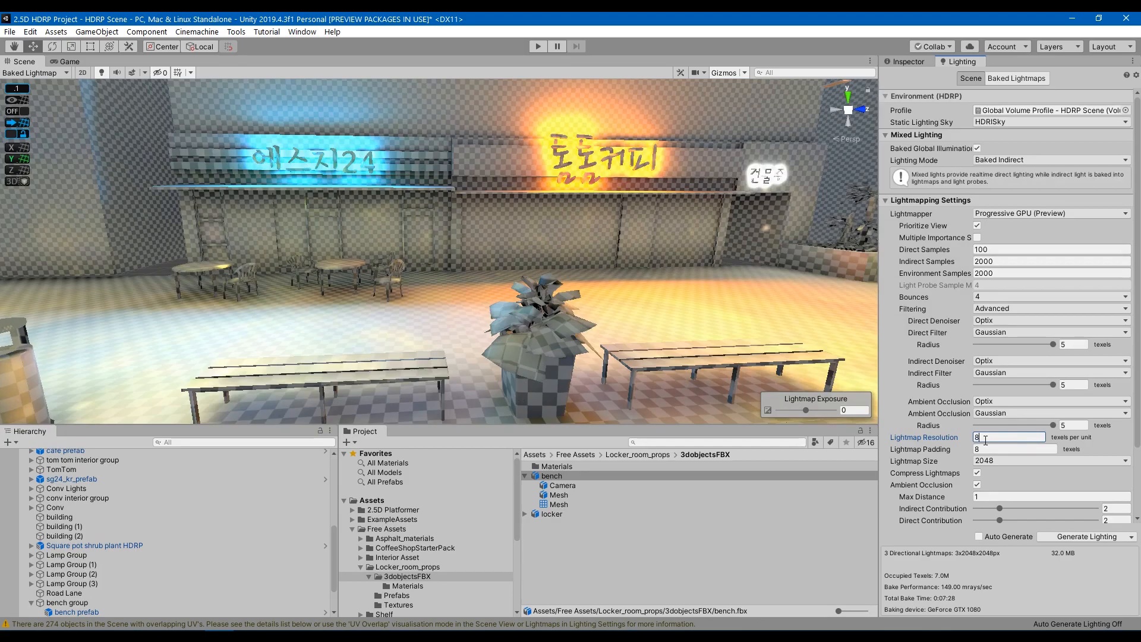
{"action": "left_click_drag", "start_coordinate": [879, 267], "coordinate": [852, 267]}
{"action": "mouse_move", "coordinate": [707, 286]}
{"action": "left_mouse_down", "text": "alt"}
{"action": "mouse_move", "coordinate": [763, 264]}
{"action": "mouse_move", "coordinate": [841, 297]}
{"action": "left_mouse_up", "text": "alt"}
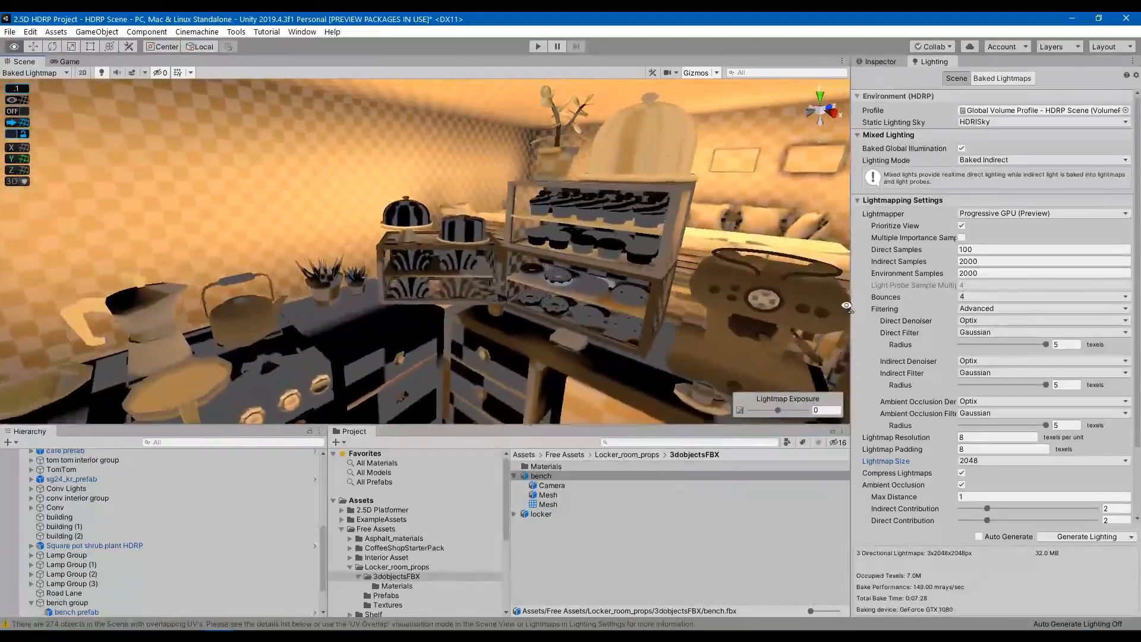
Step: Select the glass dome and try Scale In Lightmap values 0.1, 10, 5 and 1 on its Mesh Renderer
{"action": "left_click_drag", "start_coordinate": [841, 297], "coordinate": [840, 293], "text": "alt"}
{"action": "left_click", "coordinate": [473, 218]}
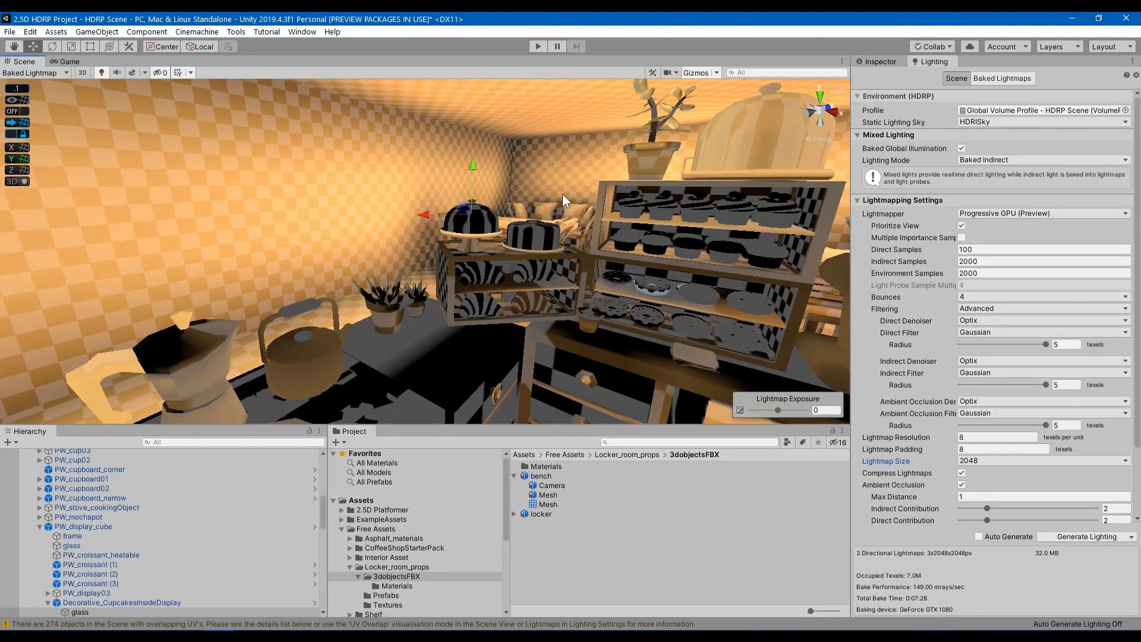
{"action": "left_click", "coordinate": [882, 62]}
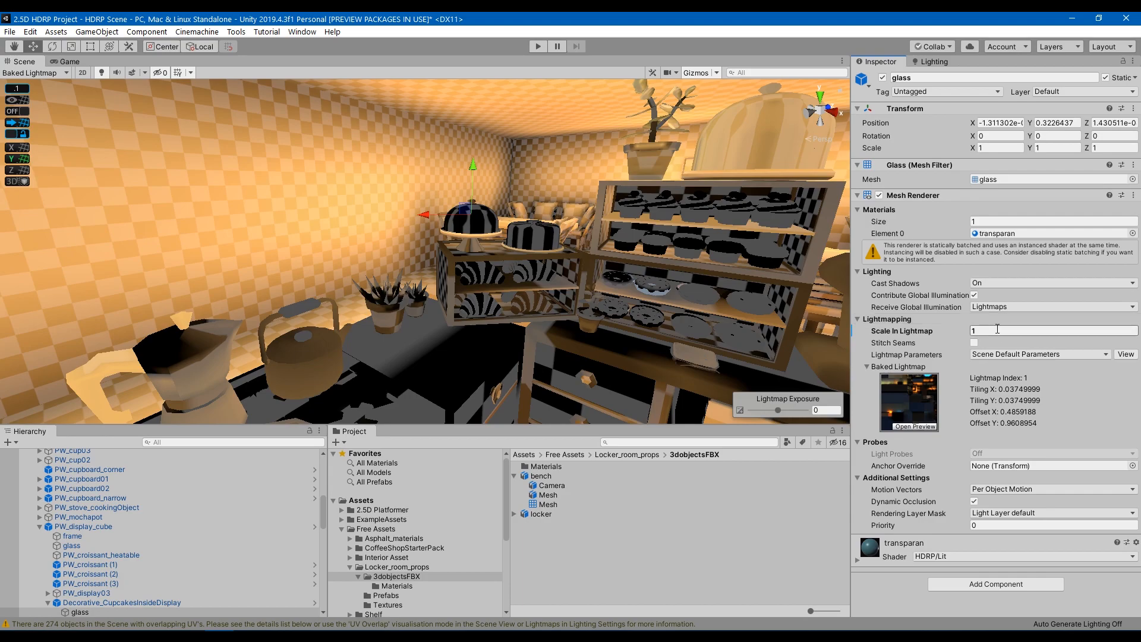
{"action": "type", "text": "0.1"}
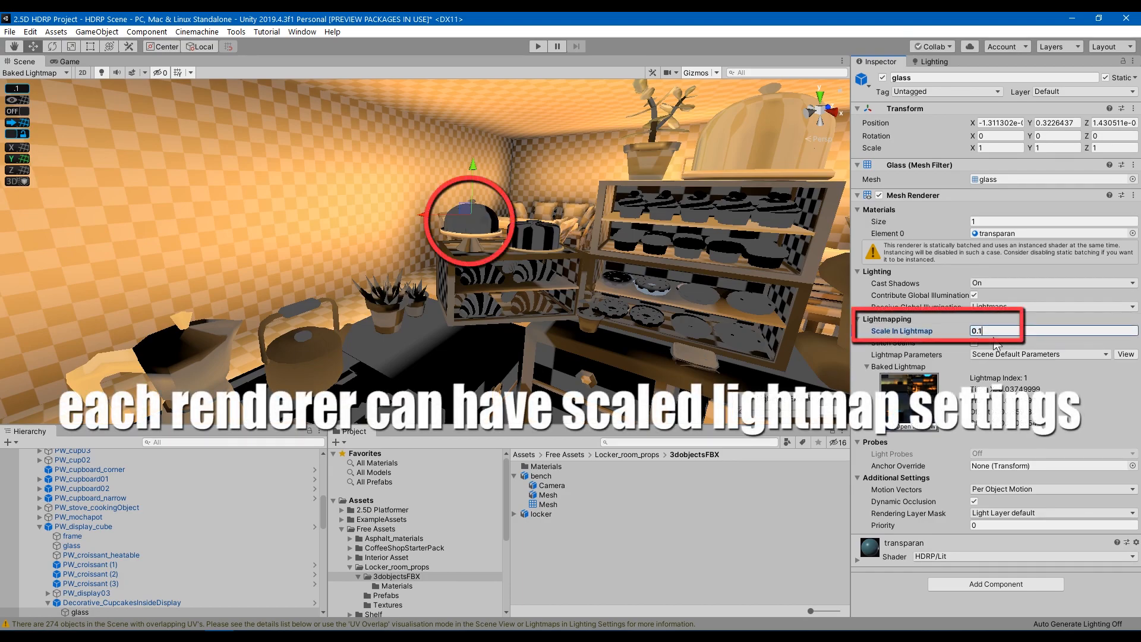
{"action": "type", "text": "10"}
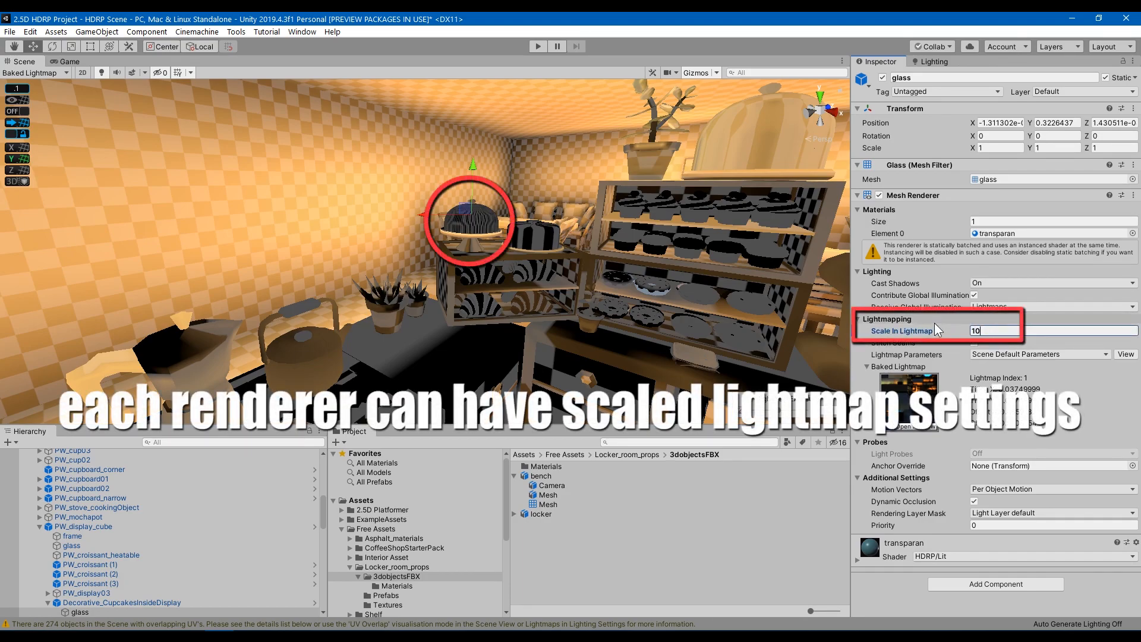
{"action": "key", "text": "BackSpace"}
{"action": "key", "text": "BackSpace"}
{"action": "type", "text": "5"}
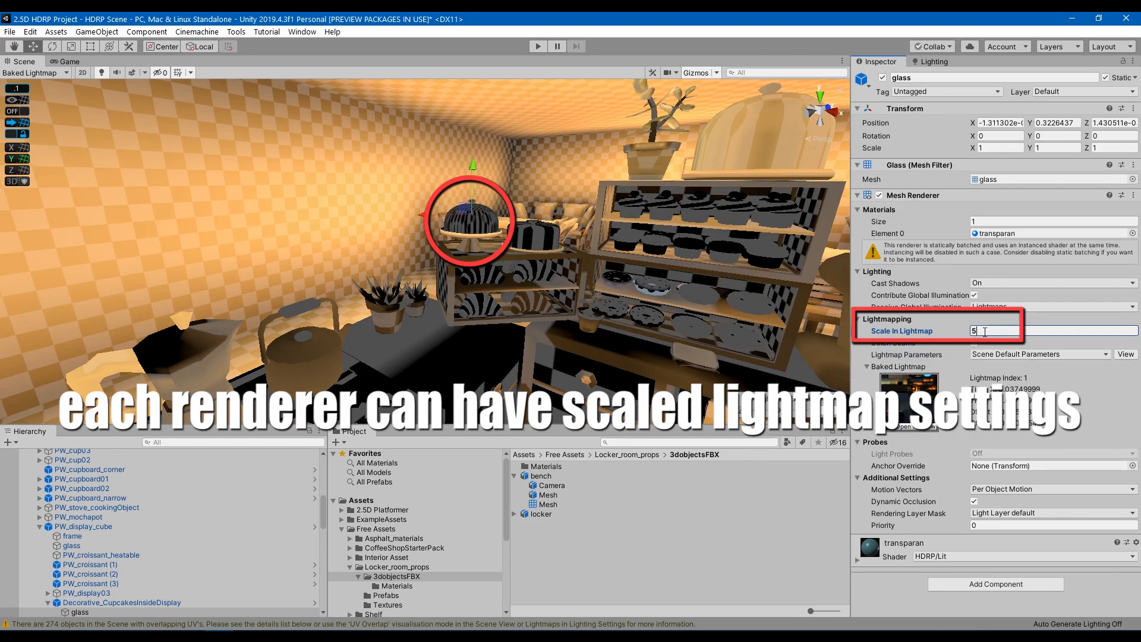
{"action": "key", "text": "BackSpace"}
{"action": "type", "text": "1"}
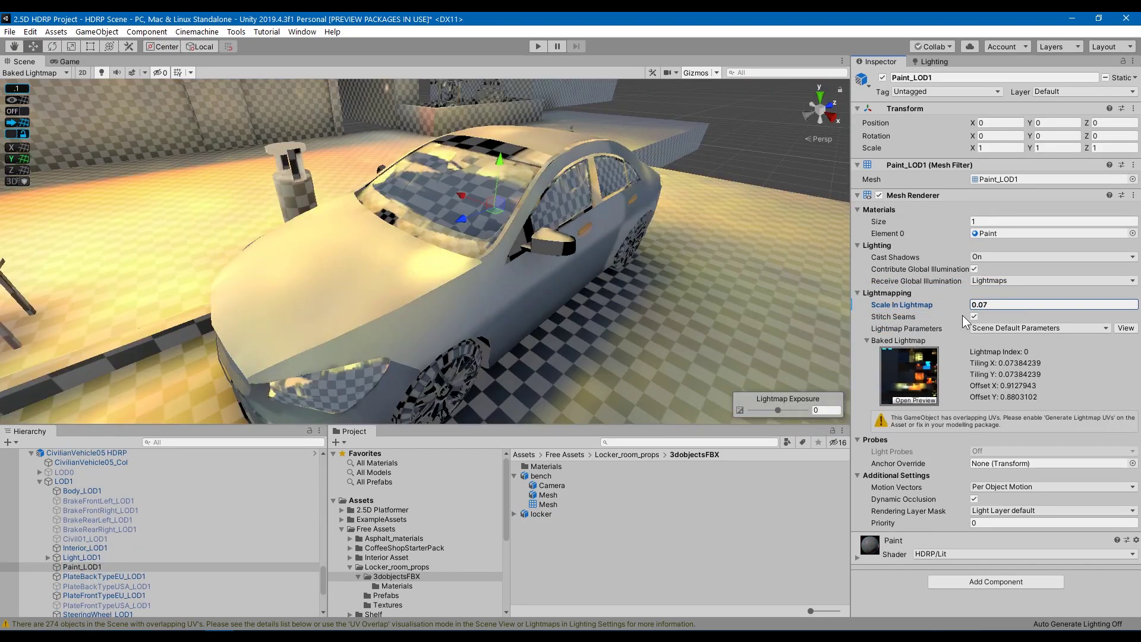
{"action": "left_click_drag", "start_coordinate": [963, 315], "coordinate": [1074, 308]}
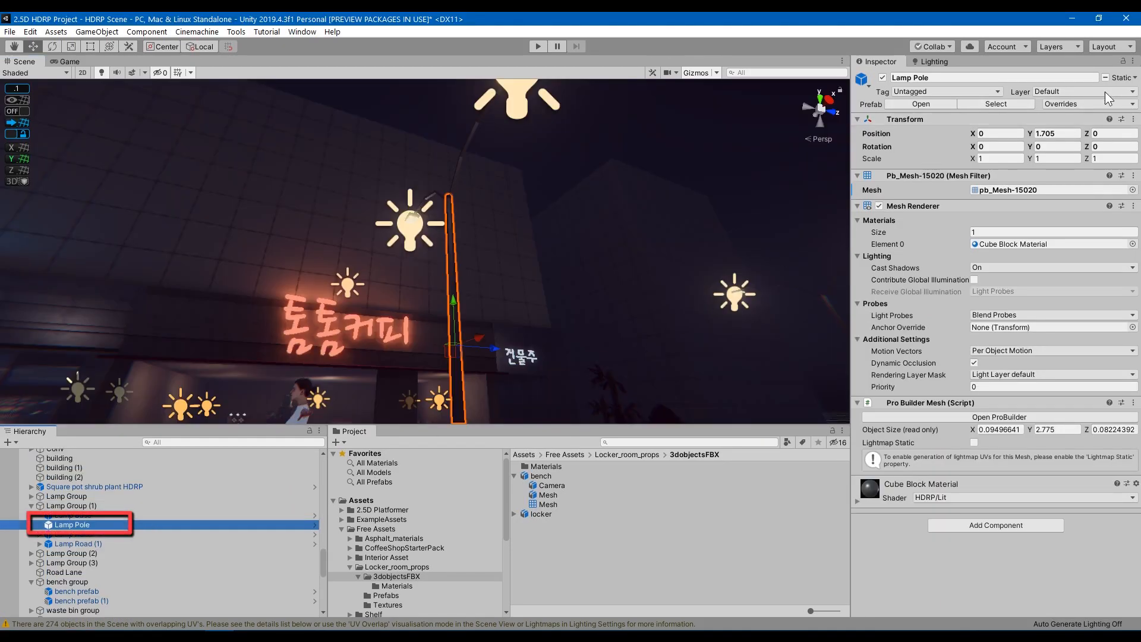
Step: Inspect the Lamp Pole's Static flags to confirm it contributes to global illumination
{"action": "left_click", "coordinate": [1135, 78]}
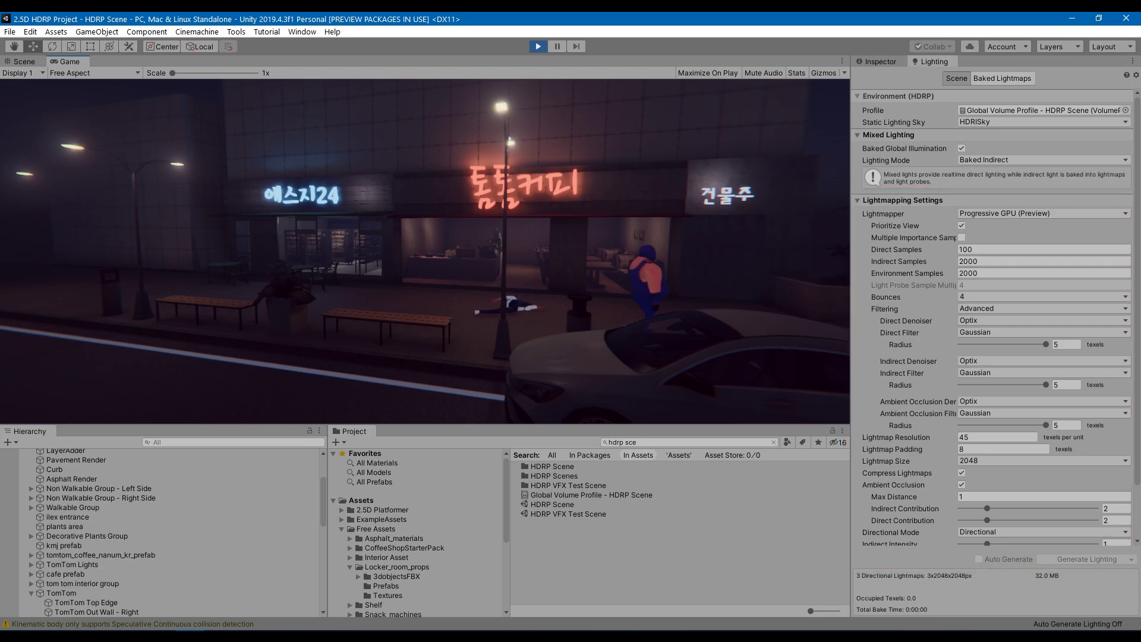
Step: Set Lightmap Resolution 4, Direct samples 20, Indirect 50, Environment 50 and one bounce
{"action": "left_click", "coordinate": [1018, 439]}
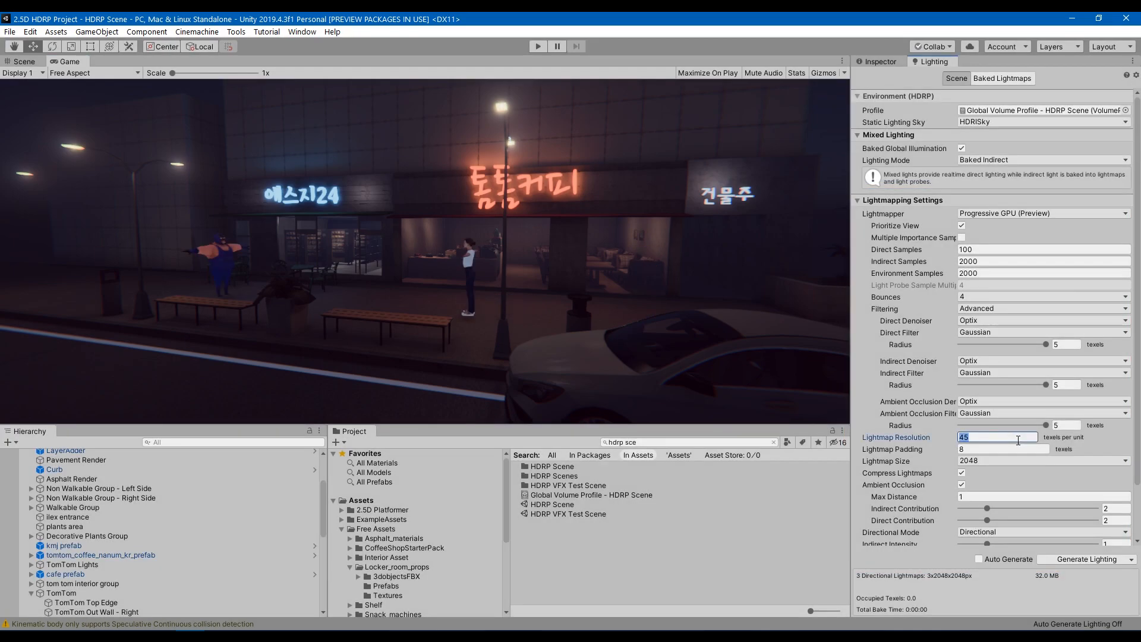
{"action": "type", "text": "4"}
{"action": "left_click", "coordinate": [1007, 250]}
{"action": "type", "text": "20"}
{"action": "left_click", "coordinate": [1008, 261]}
{"action": "type", "text": "50"}
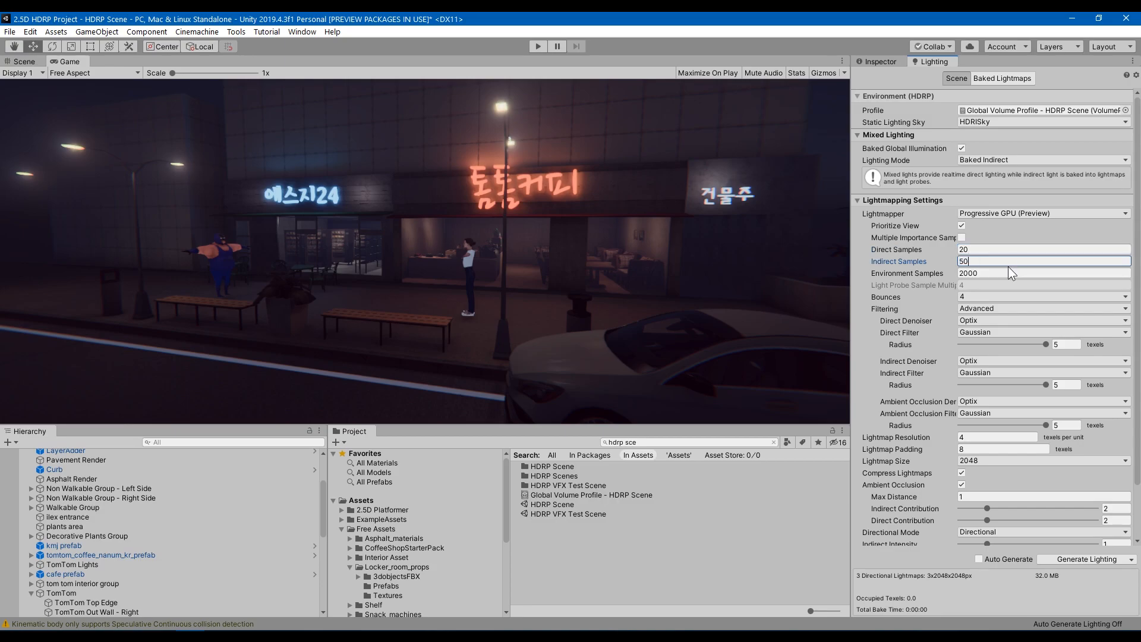
{"action": "type", "text": "50"}
{"action": "left_click", "coordinate": [982, 297]}
{"action": "left_click", "coordinate": [982, 326]}
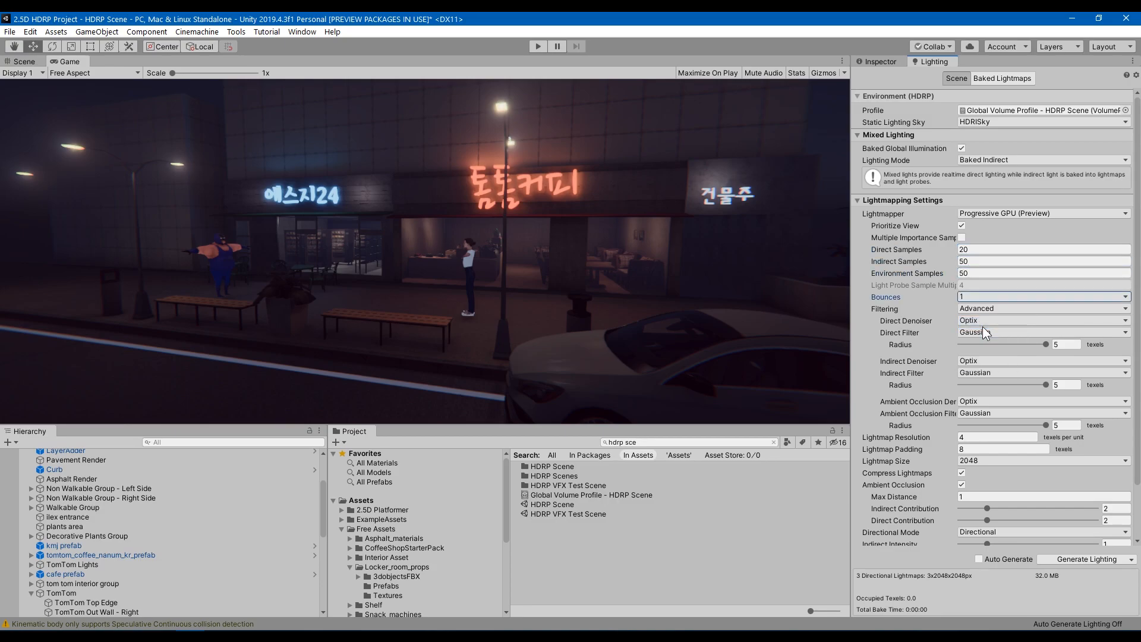
Step: Set filtering Auto, lightmap size 1024 and Default-Medium parameters, then generate the lighting
{"action": "left_click", "coordinate": [1001, 347]}
{"action": "left_click", "coordinate": [999, 421]}
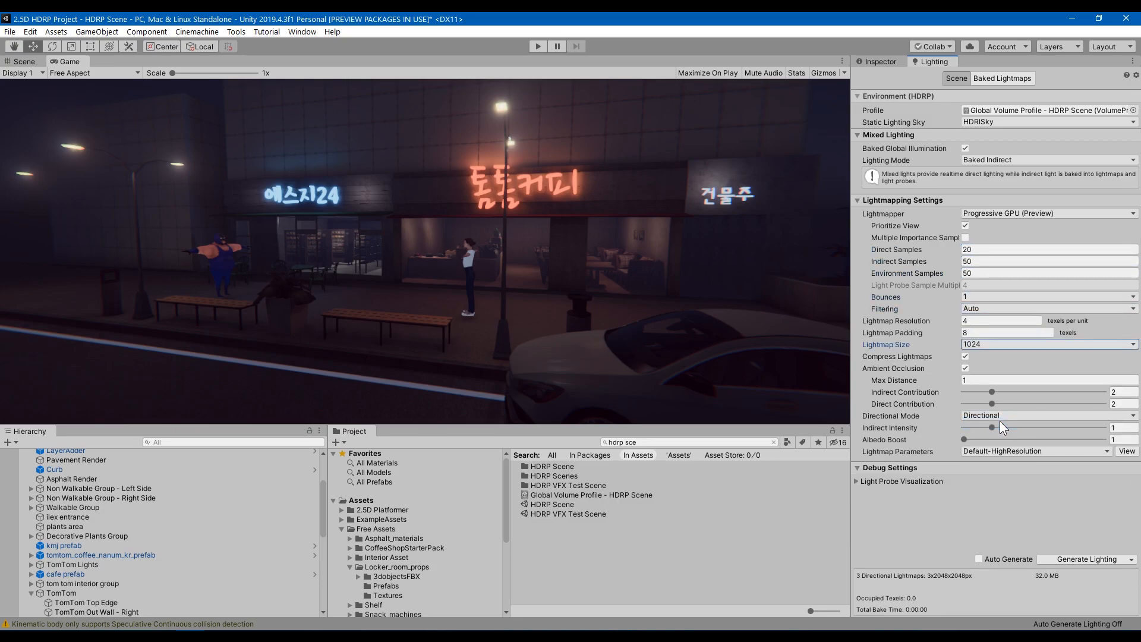
{"action": "left_click", "coordinate": [1007, 450]}
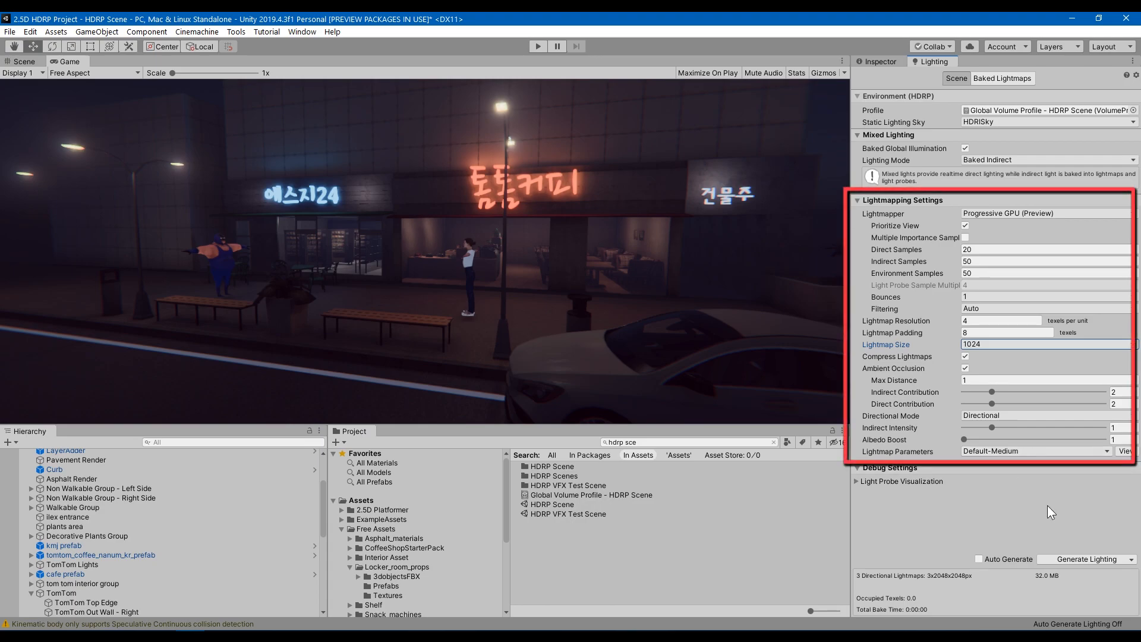
{"action": "left_click", "coordinate": [1062, 557]}
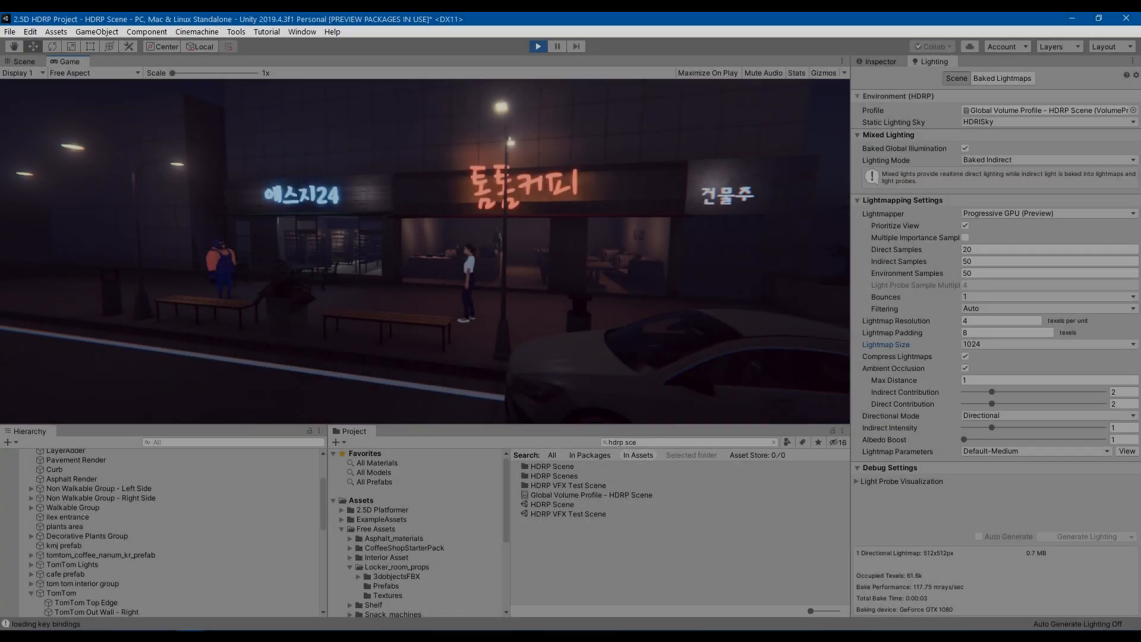
Step: Play the baked street scene, then add volume overrides on the sample HDRP project's Sky and Fog Volume
{"action": "key", "text": "Right"}
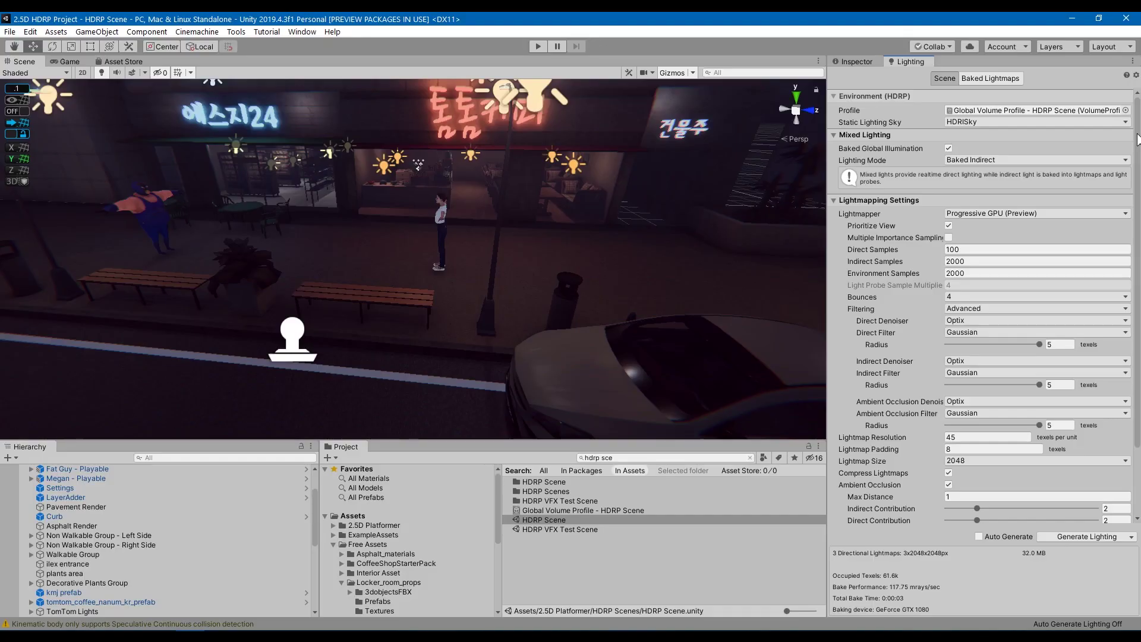
{"action": "scroll", "coordinate": [981, 303], "scroll_direction": "down", "scroll_amount": 2}
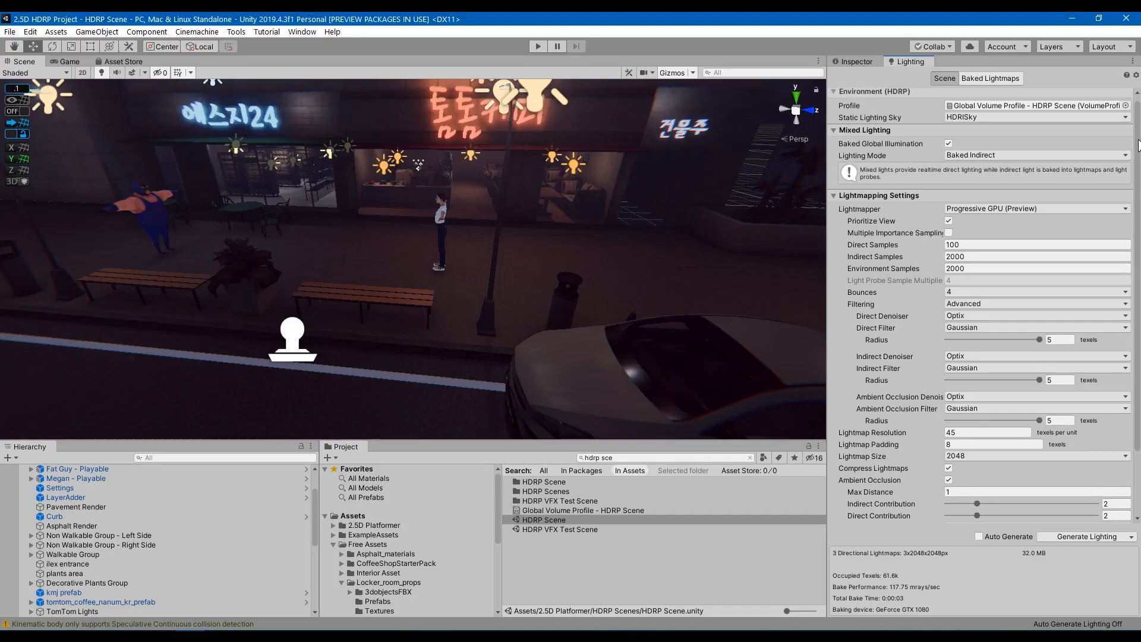
{"action": "scroll", "coordinate": [980, 304], "scroll_direction": "down", "scroll_amount": 2}
{"action": "scroll", "coordinate": [981, 304], "scroll_direction": "down", "scroll_amount": 2}
{"action": "scroll", "coordinate": [980, 303], "scroll_direction": "down", "scroll_amount": 1}
{"action": "scroll", "coordinate": [981, 303], "scroll_direction": "down", "scroll_amount": 1}
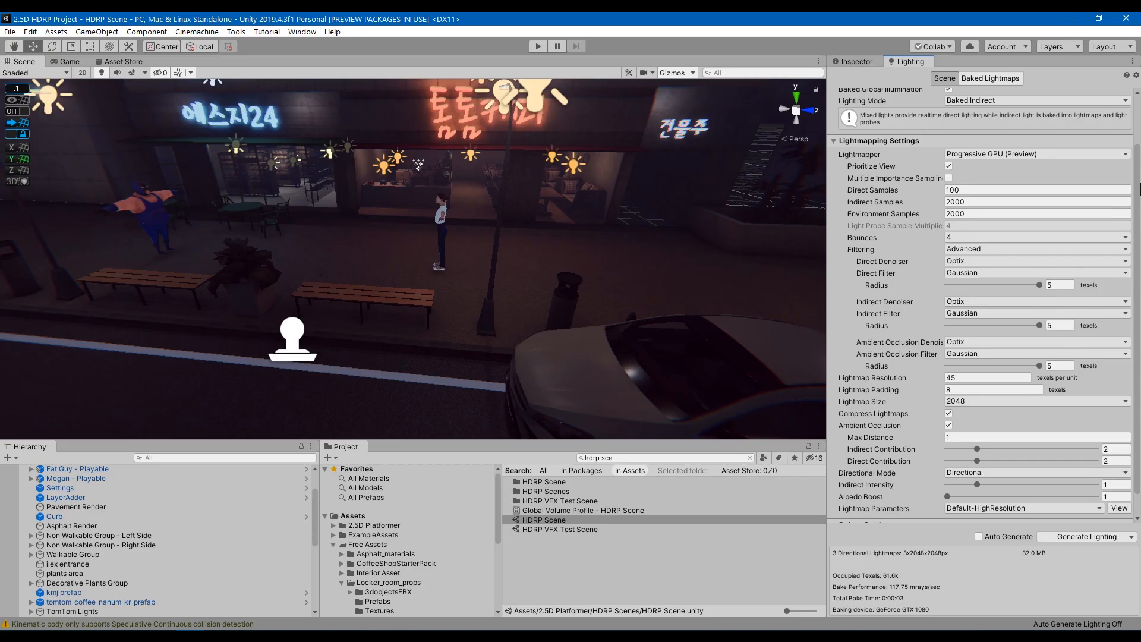
{"action": "scroll", "coordinate": [980, 304], "scroll_direction": "down", "scroll_amount": 1}
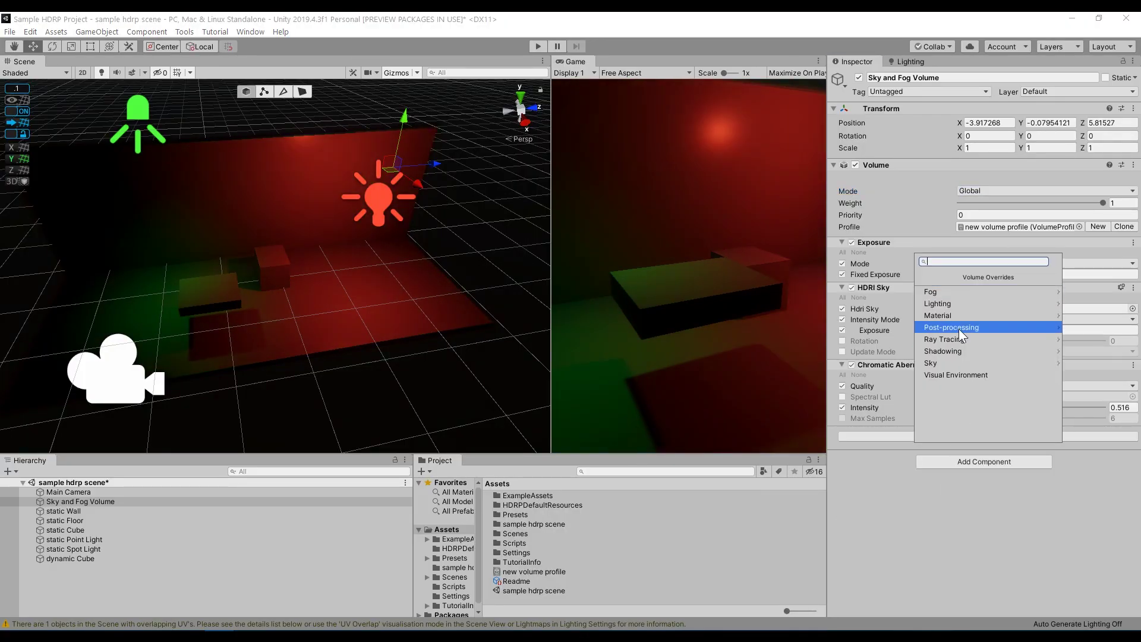
{"action": "left_click", "coordinate": [958, 329]}
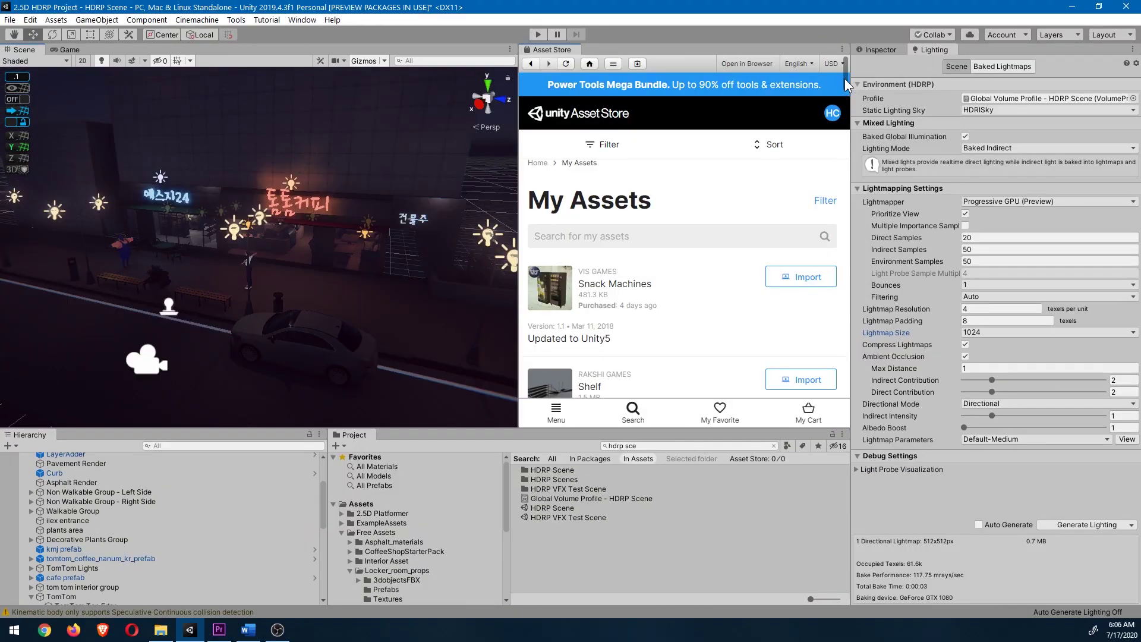
{"action": "left_click_drag", "start_coordinate": [846, 82], "coordinate": [847, 198]}
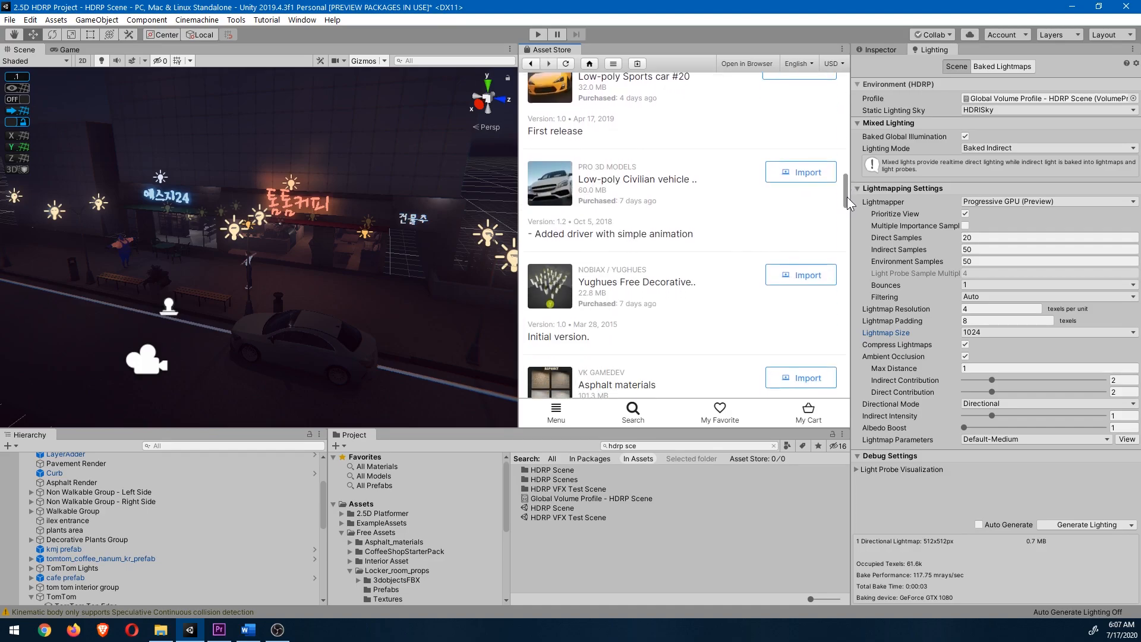